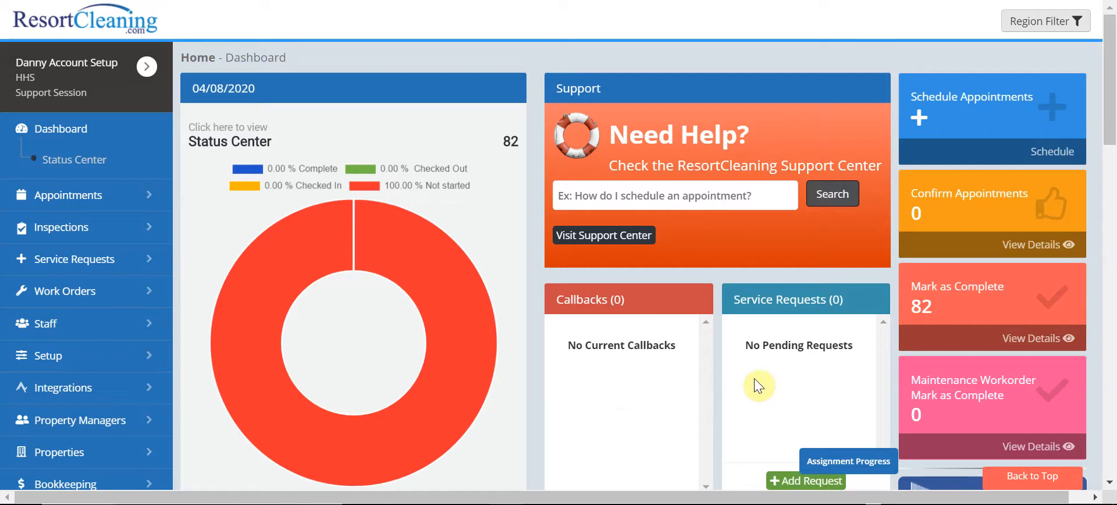
# Step: Open the staff Board Assignment page
pyautogui.click(120, 196)
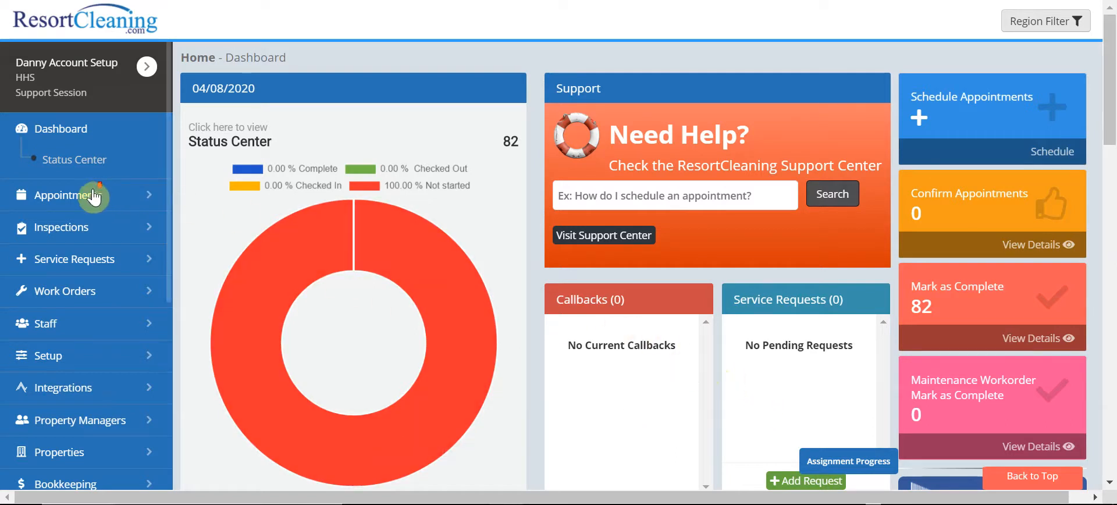
pyautogui.scroll(-3, 93, 215)
pyautogui.click(68, 189)
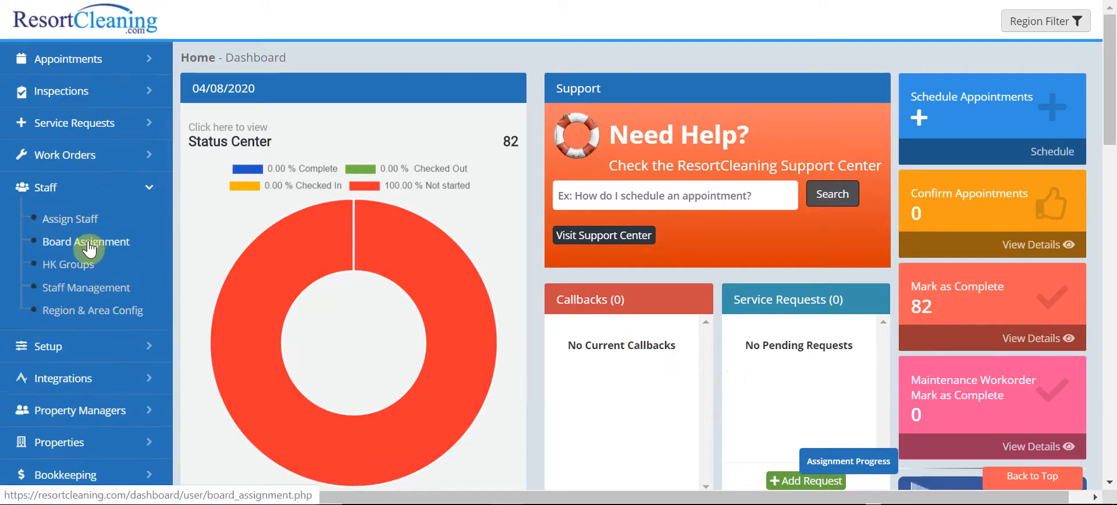
pyautogui.click(98, 249)
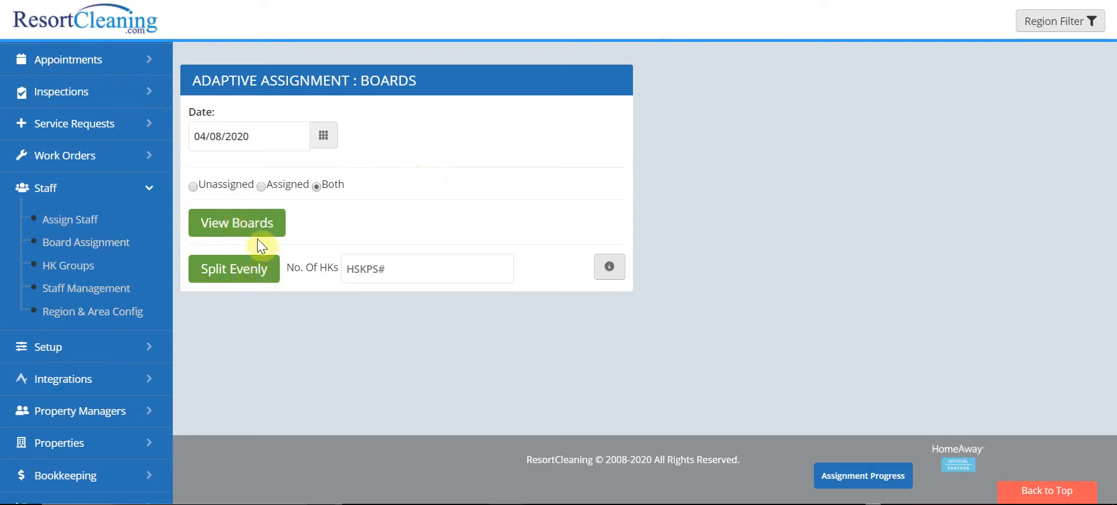
# Step: Read the explanation of the View Boards and Split Evenly options, and close it
pyautogui.click(610, 272)
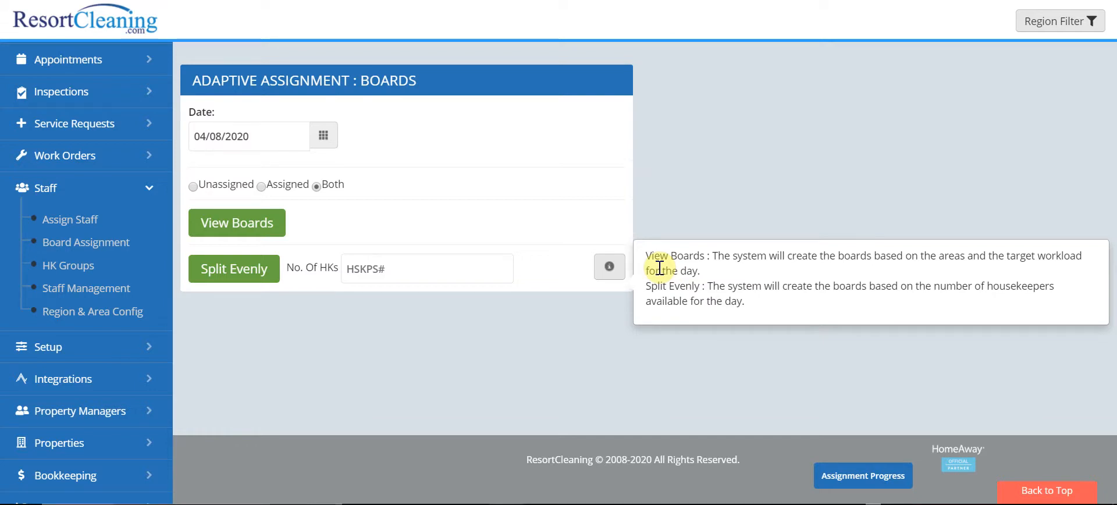
pyautogui.click(413, 264)
pyautogui.click(379, 232)
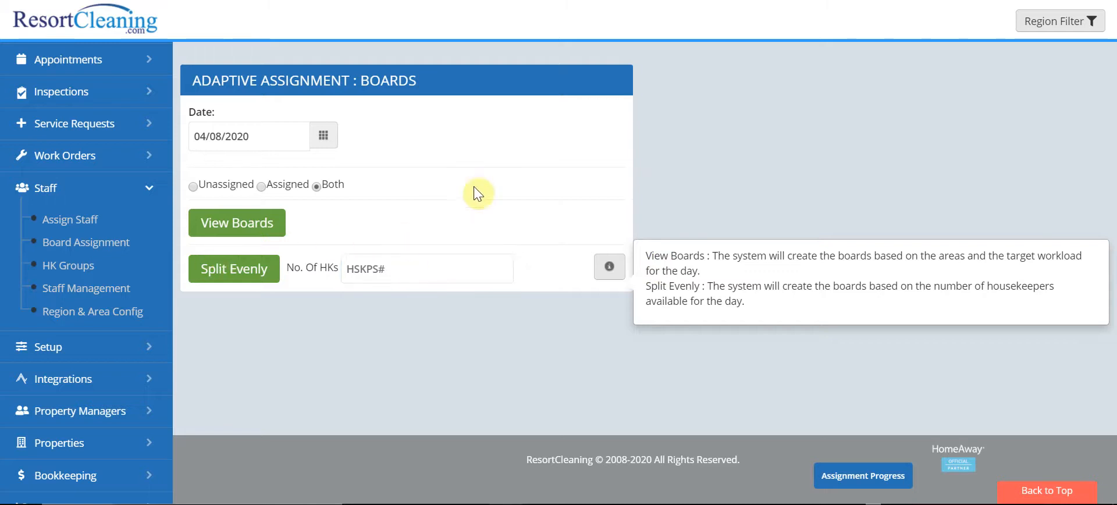
pyautogui.click(608, 265)
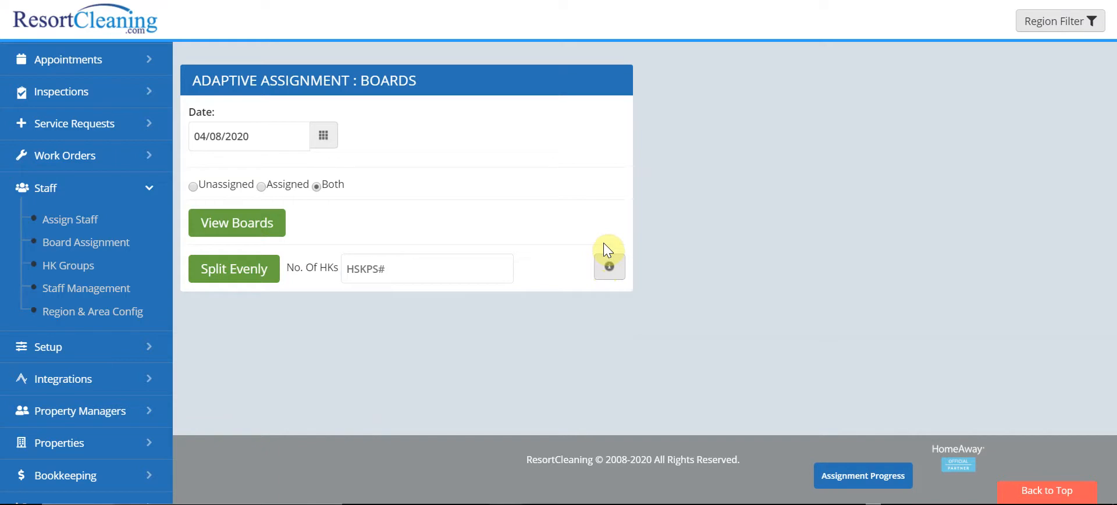
# Step: Keep the date at 04/08/2020 and generate the boards for both assigned and unassigned appointments
pyautogui.click(232, 141)
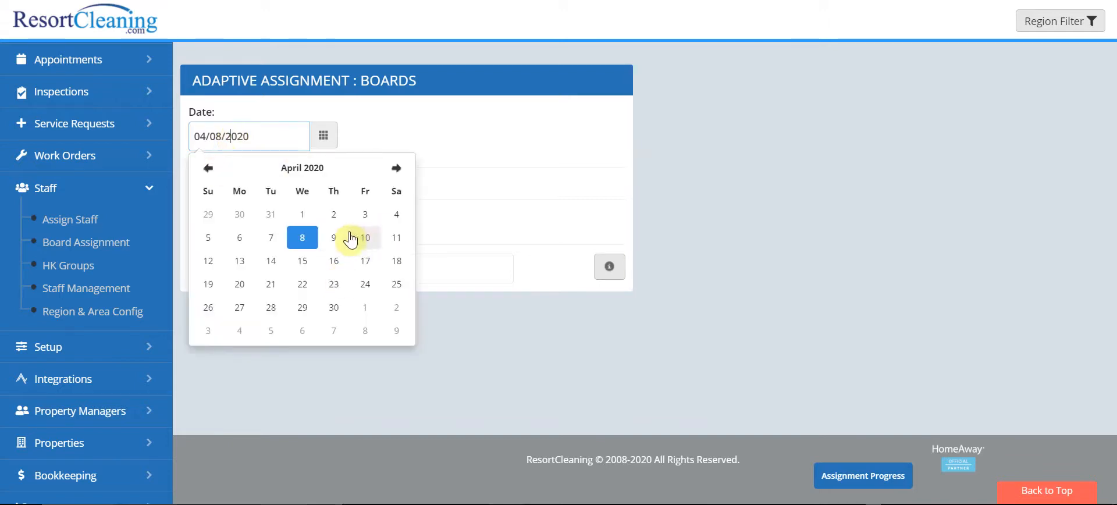
pyautogui.click(439, 146)
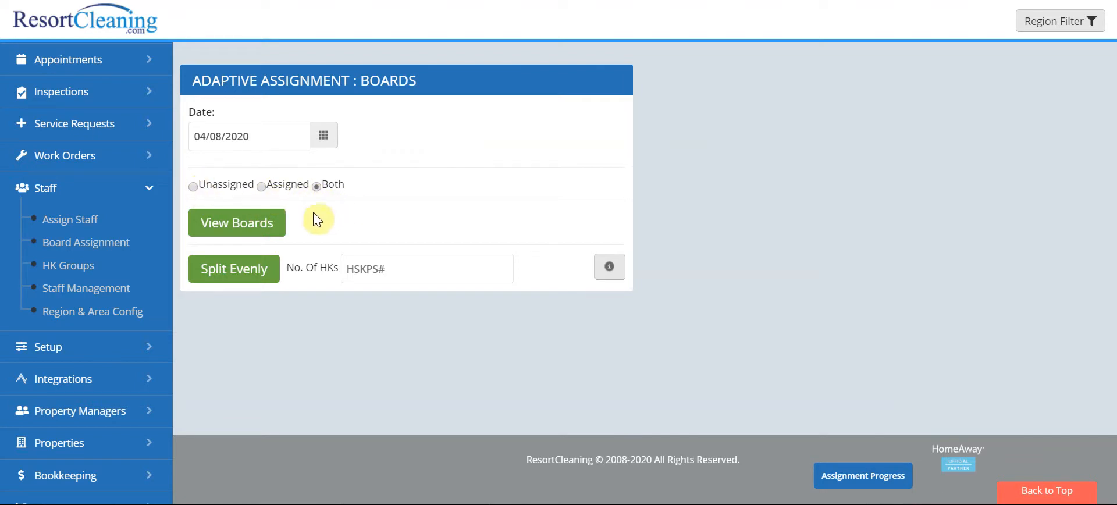
pyautogui.click(249, 225)
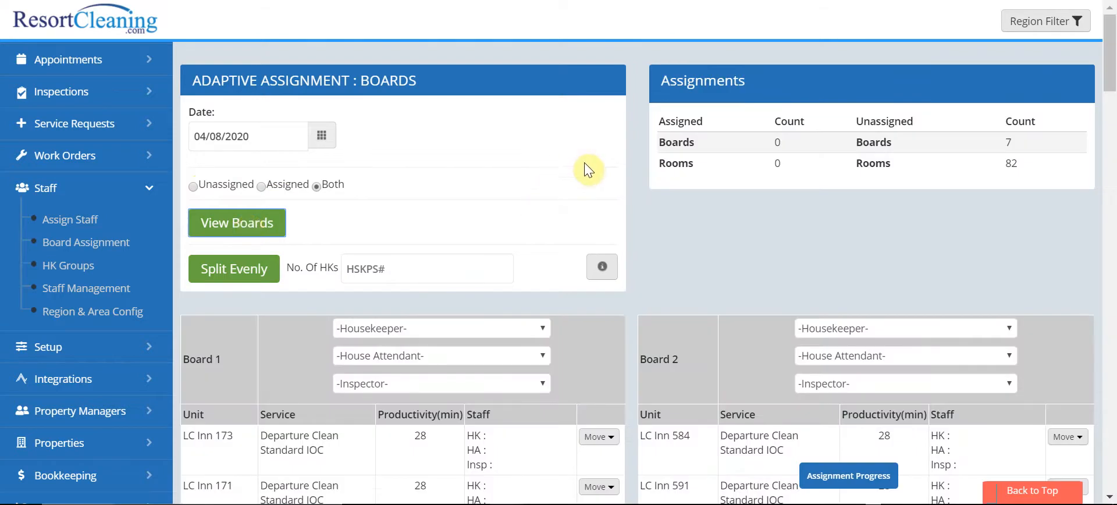
pyautogui.scroll(-2, 624, 182)
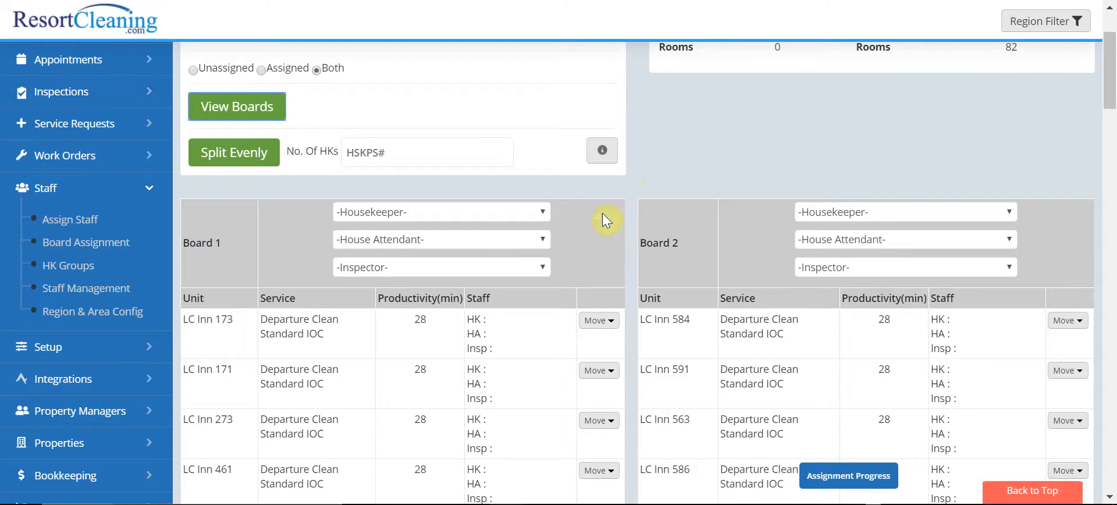
pyautogui.scroll(2, 626, 224)
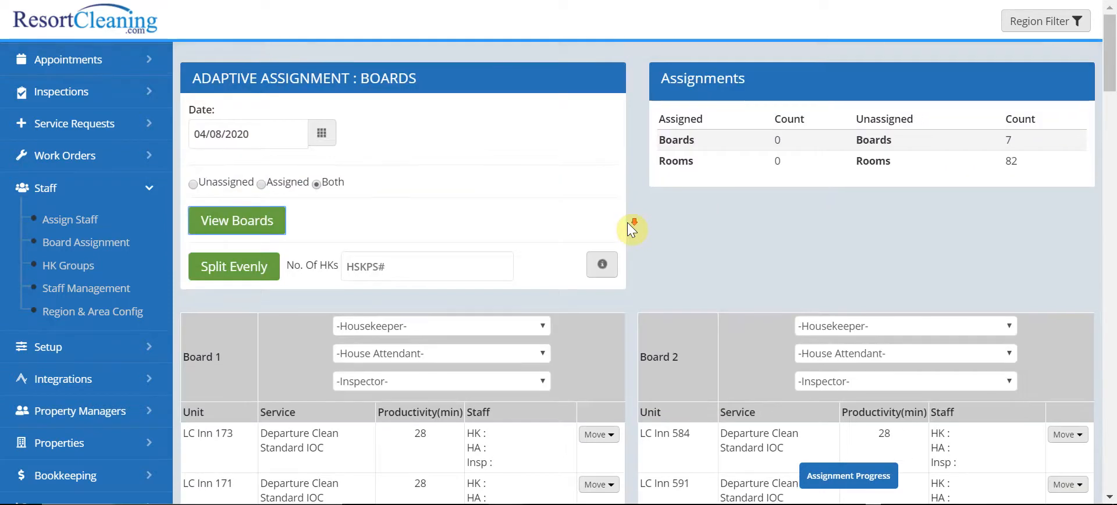
# Step: Check which boards unit LC Inn 173 can be moved to, and close the board list without moving it
pyautogui.scroll(-4, 627, 222)
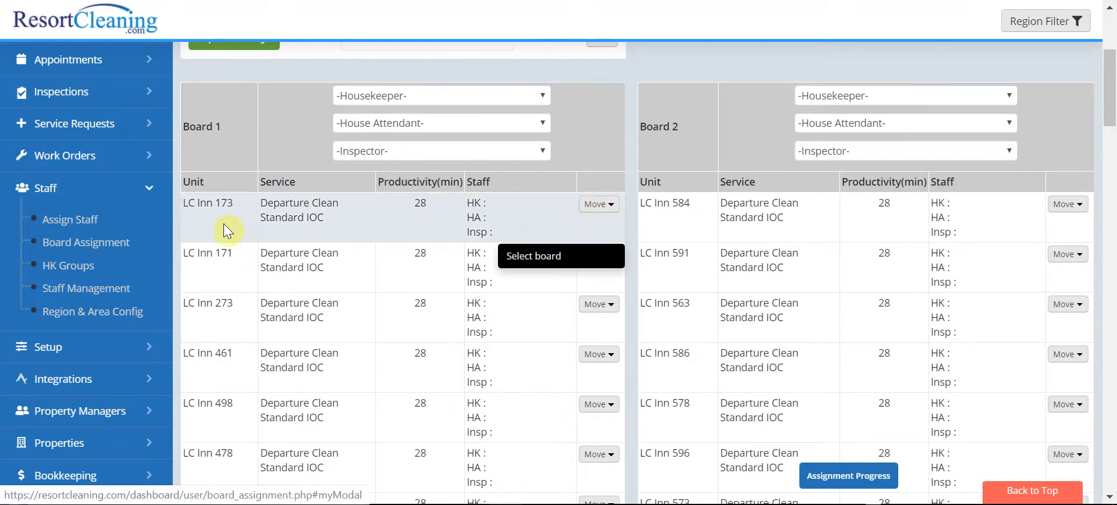
pyautogui.click(525, 259)
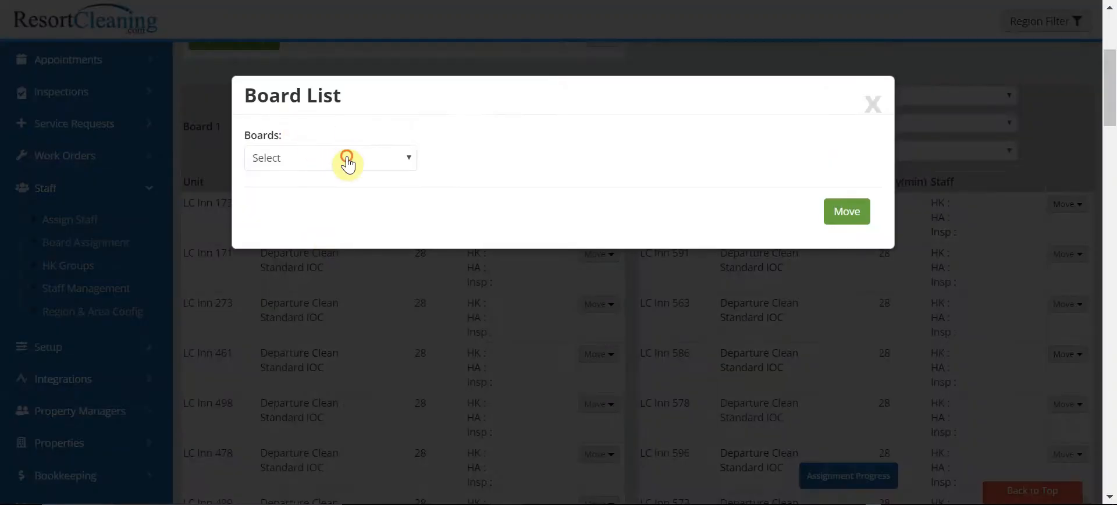
pyautogui.click(347, 157)
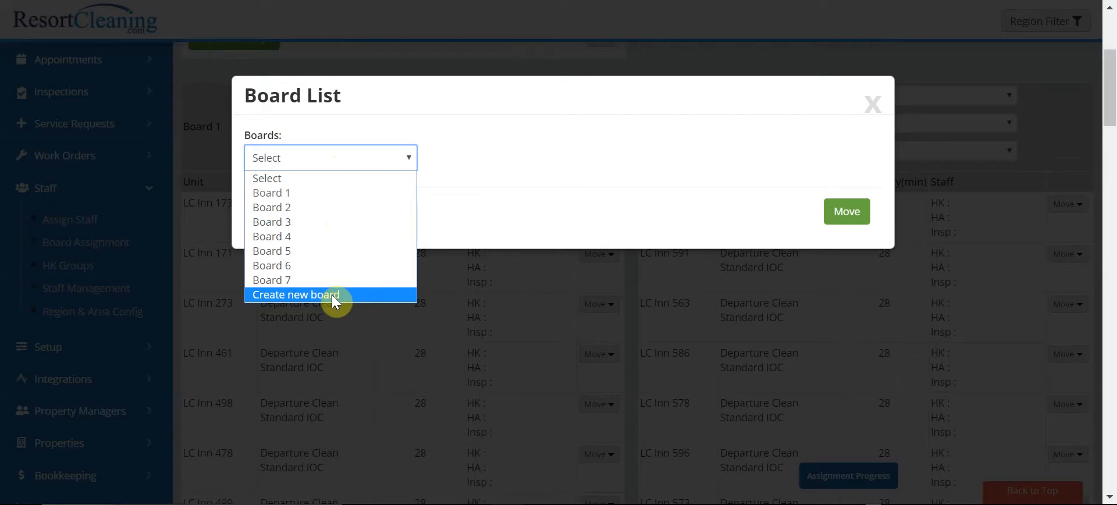
pyautogui.click(873, 104)
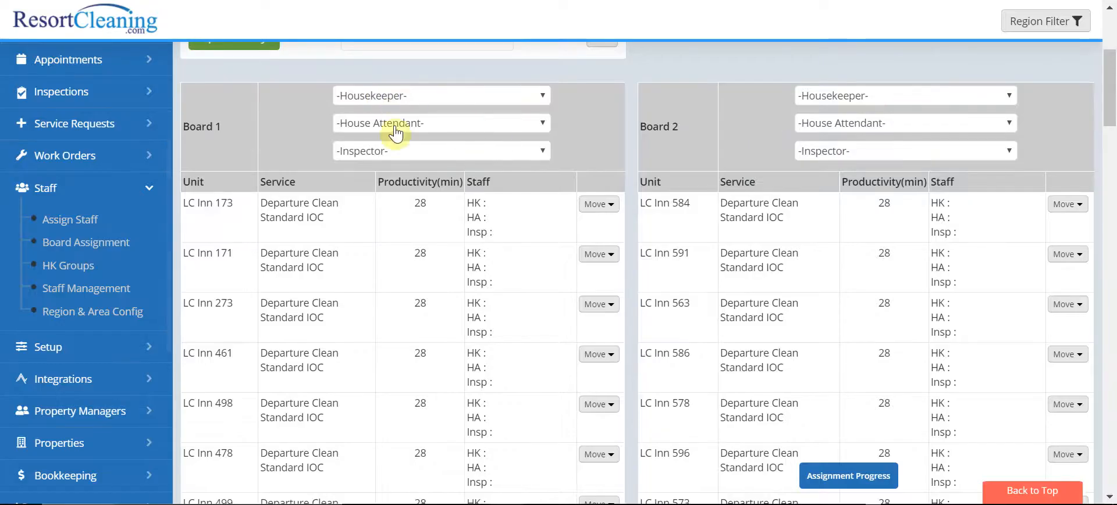
# Step: Choose a housekeeper, a house attendant and an inspector for Board 1
pyautogui.click(356, 94)
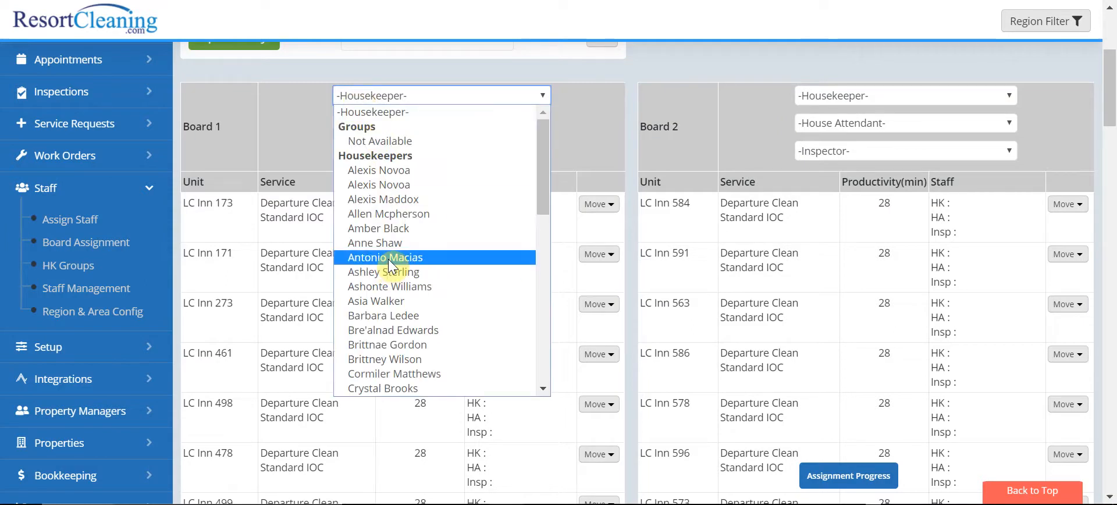
pyautogui.click(388, 260)
pyautogui.click(377, 121)
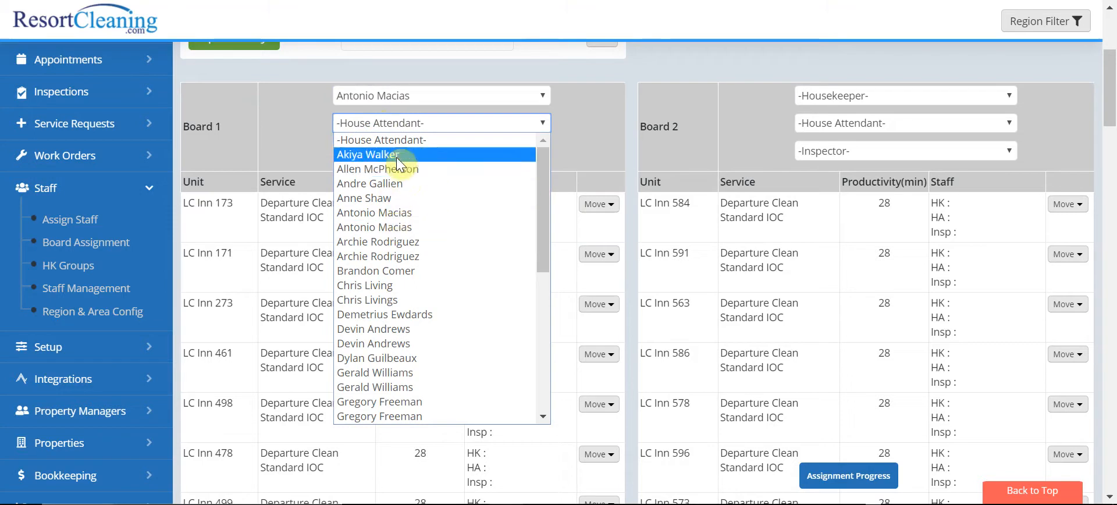
pyautogui.click(396, 154)
pyautogui.click(395, 155)
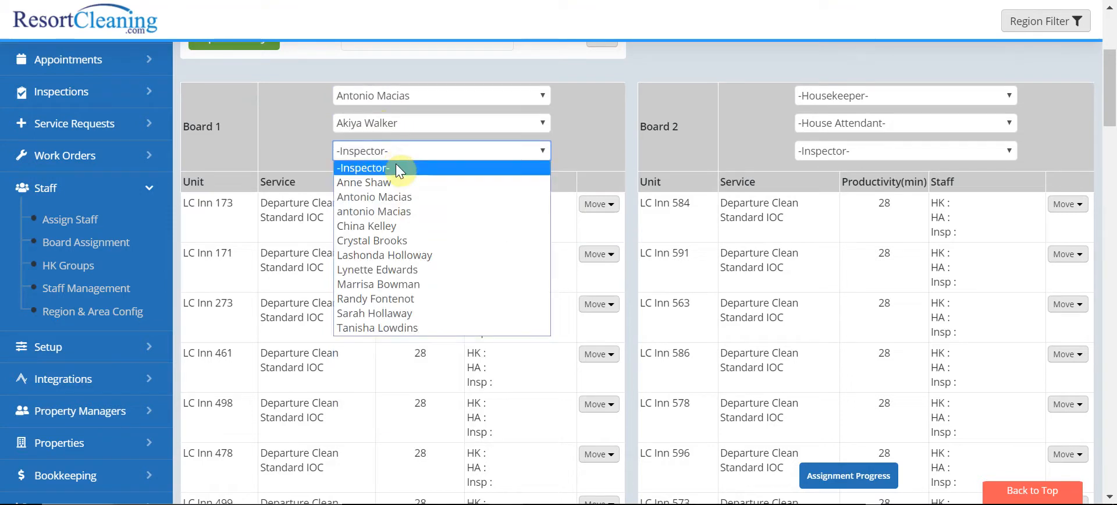
pyautogui.click(390, 183)
# Step: Assign Board 1's appointments to the chosen staff and dismiss the confirmation
pyautogui.scroll(-7, 541, 157)
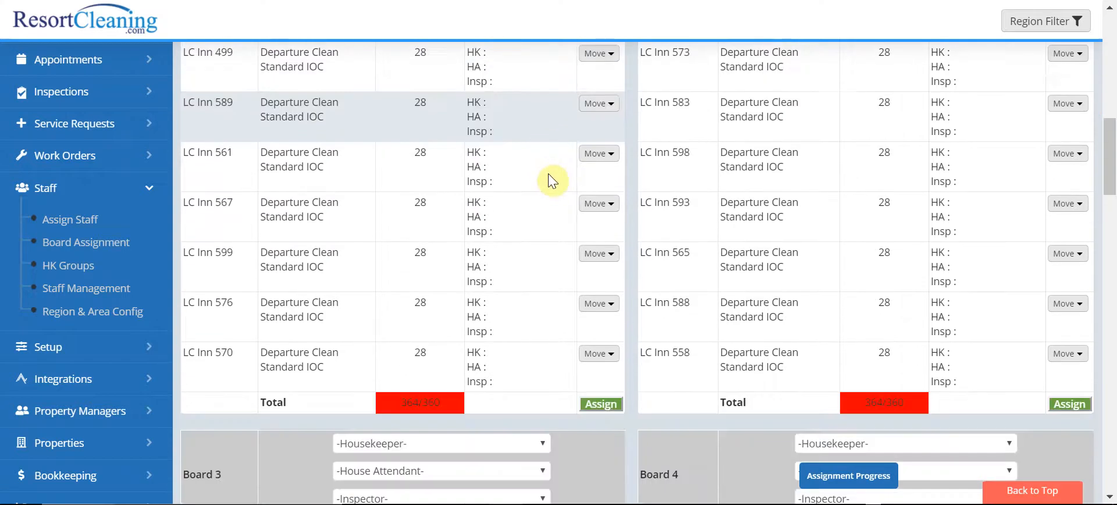
pyautogui.scroll(-2, 547, 178)
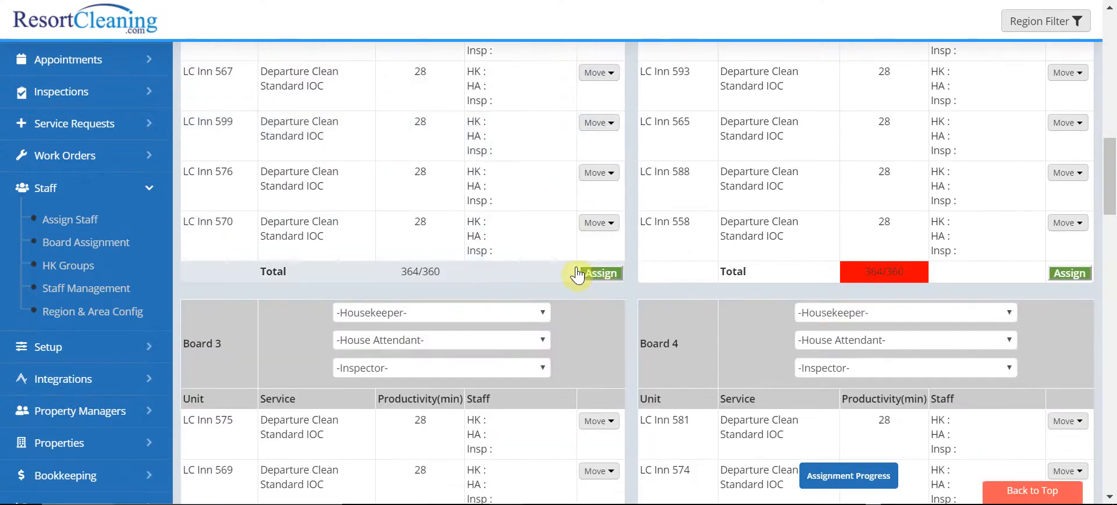
pyautogui.click(583, 274)
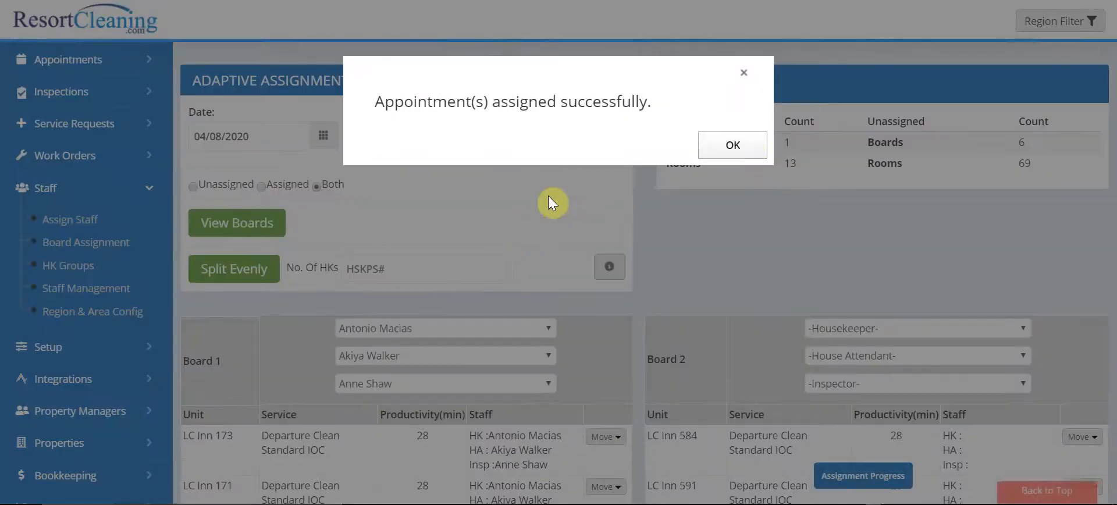
pyautogui.click(730, 144)
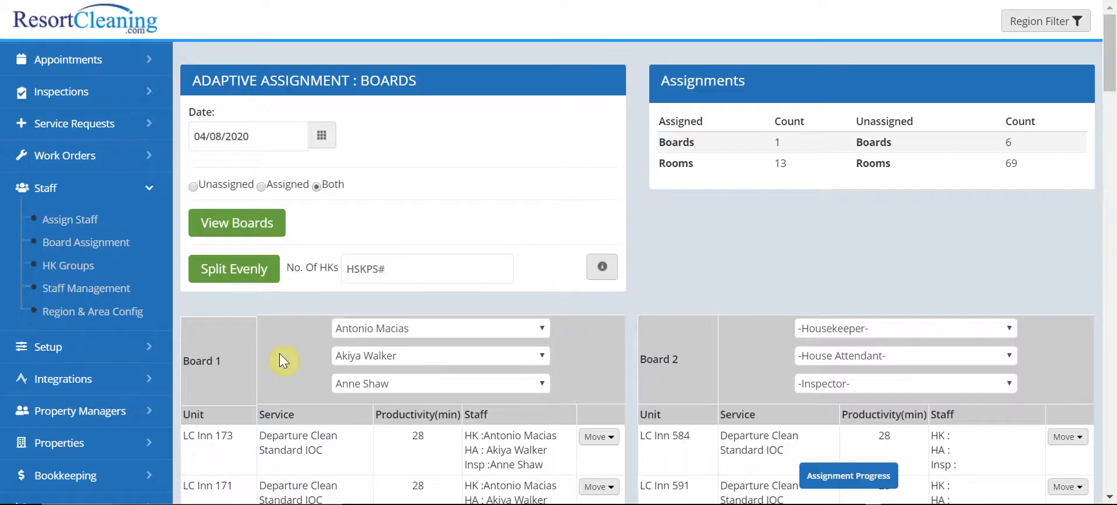
# Step: Review the assignment summary, and display only the assigned boards to check their units and staff
pyautogui.scroll(-2, 372, 349)
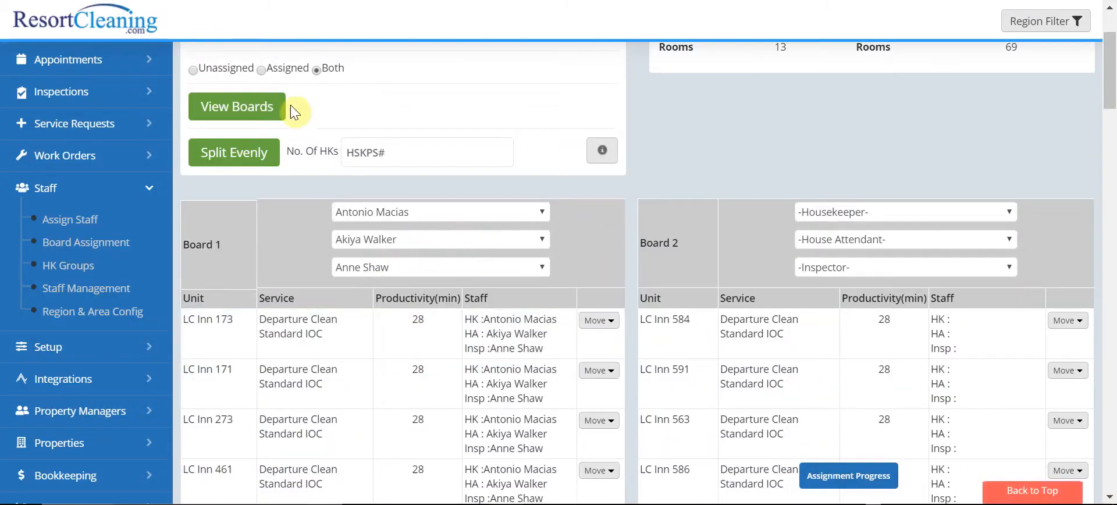
pyautogui.scroll(1, 832, 156)
pyautogui.scroll(2, 831, 156)
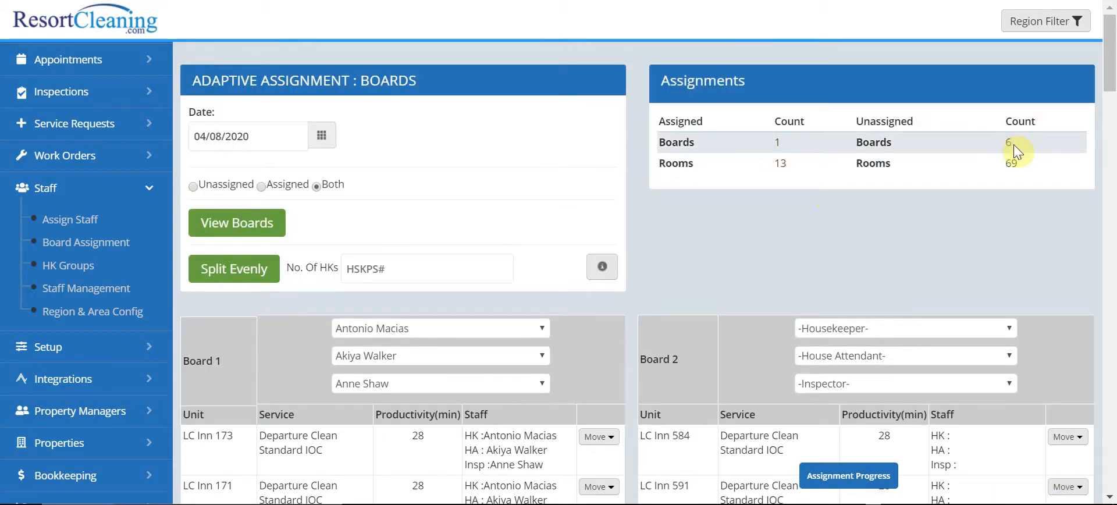
pyautogui.click(274, 185)
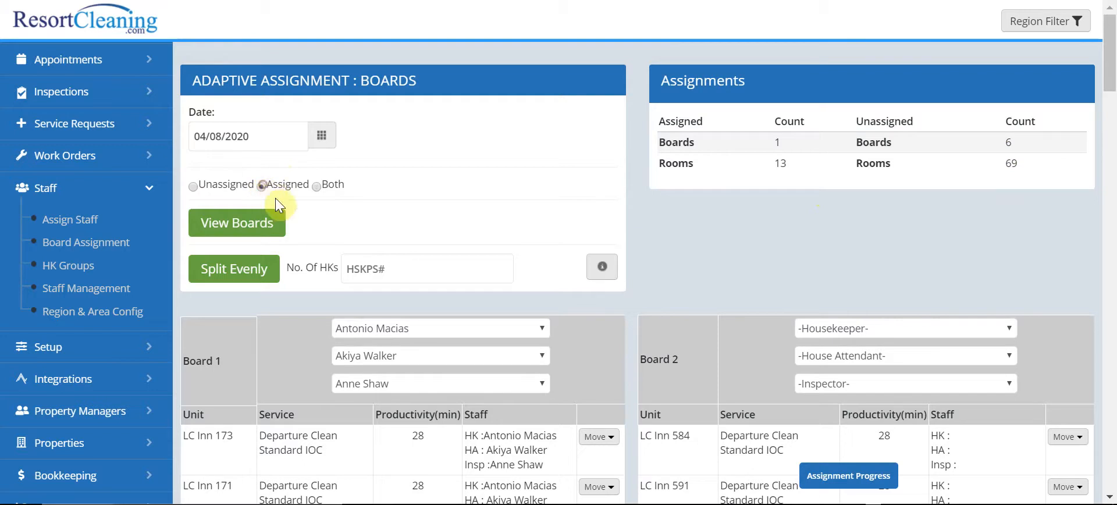
pyautogui.click(260, 226)
pyautogui.scroll(-13, 500, 279)
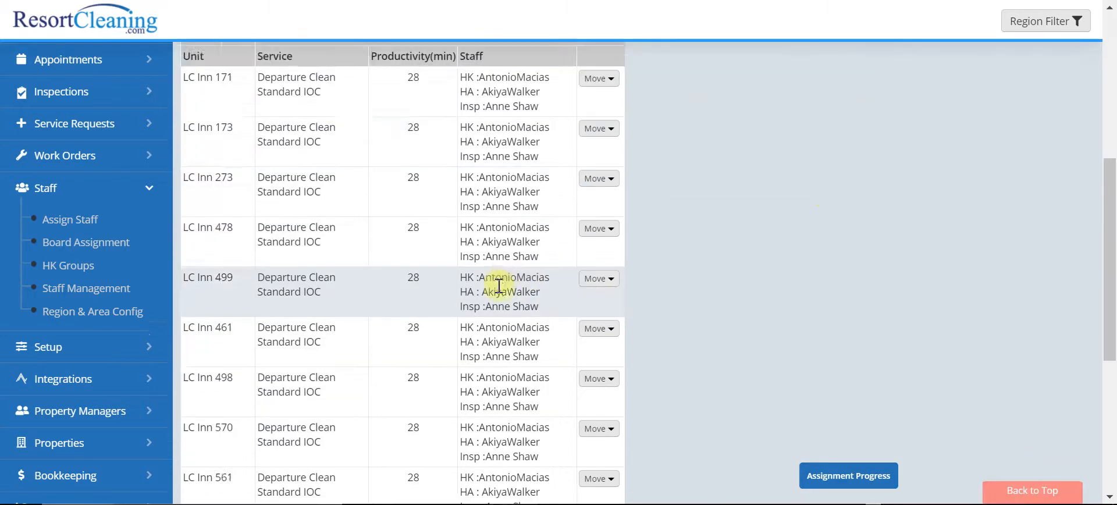
pyautogui.scroll(3, 445, 282)
pyautogui.scroll(10, 445, 281)
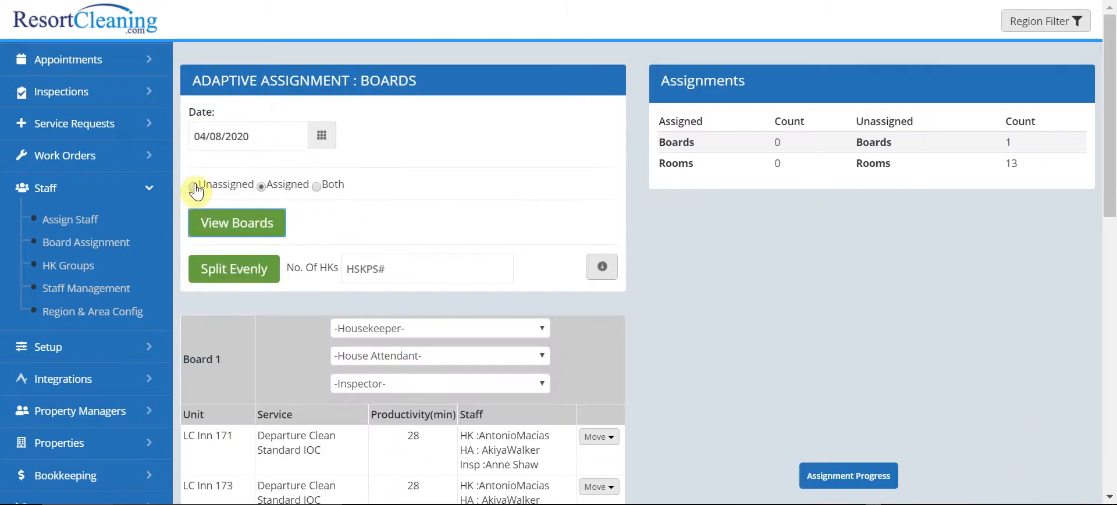
# Step: Redisplay the boards with both assigned and unassigned appointments
pyautogui.click(317, 187)
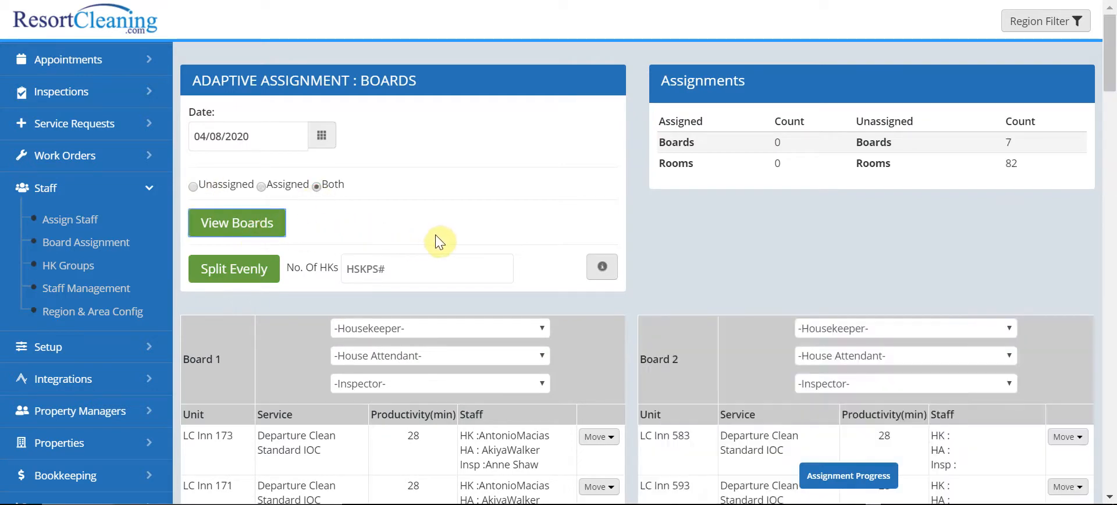
pyautogui.scroll(-2, 688, 248)
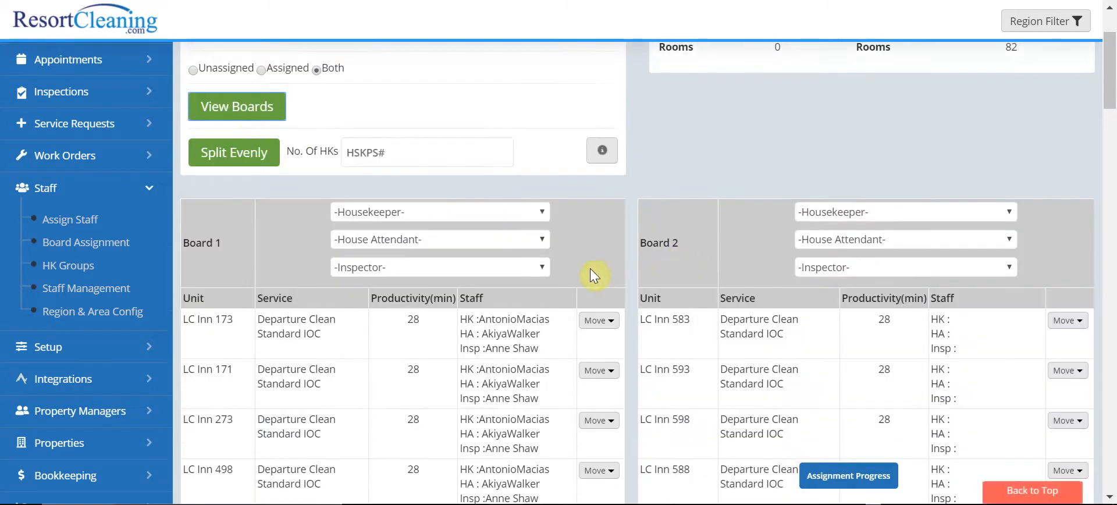
pyautogui.scroll(2, 581, 270)
# Step: Examine the staff entries and productivity totals across all boards, down to Board 7
pyautogui.scroll(-2, 517, 361)
pyautogui.scroll(-2, 524, 333)
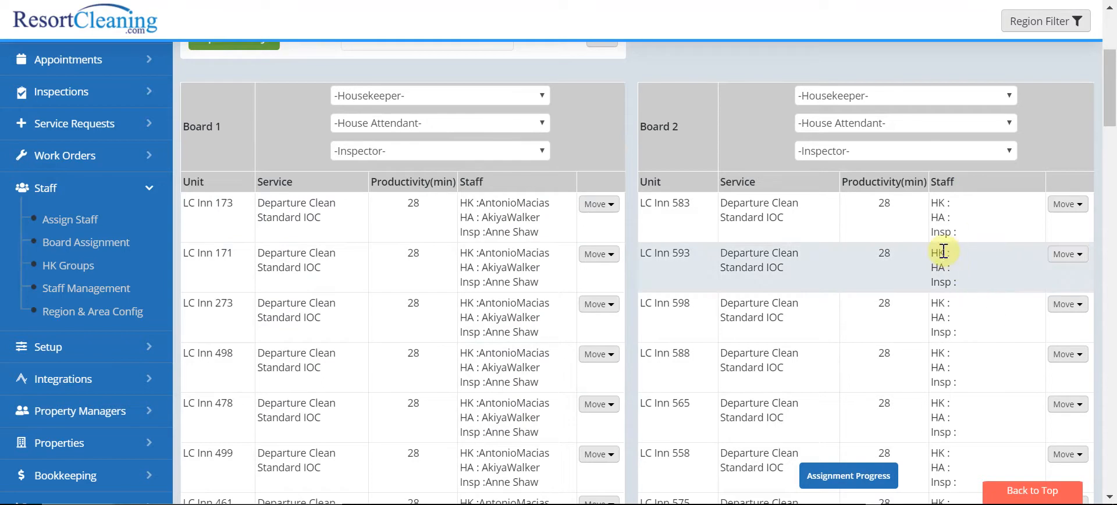
pyautogui.scroll(-10, 918, 246)
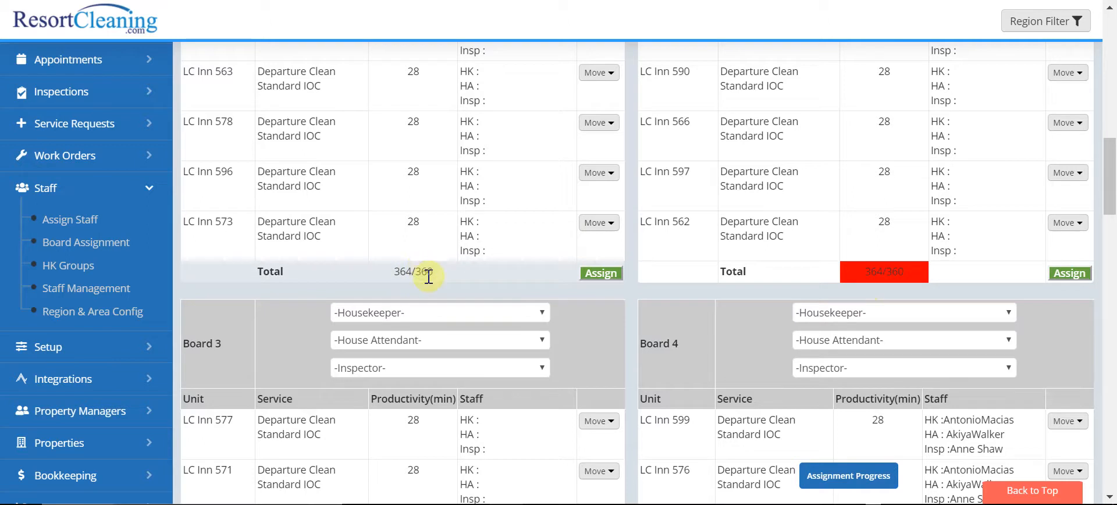
pyautogui.click(595, 262)
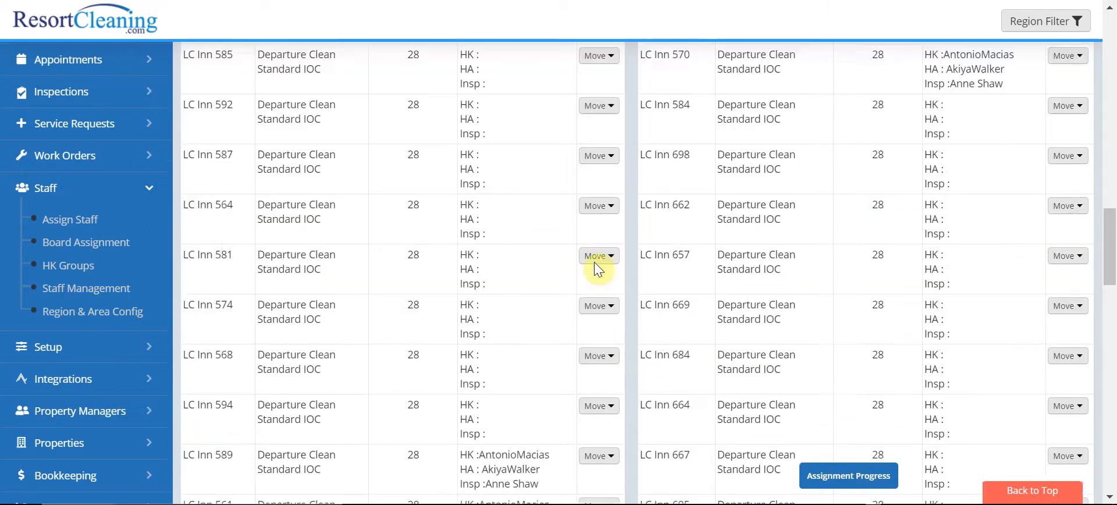
pyautogui.scroll(2, 594, 261)
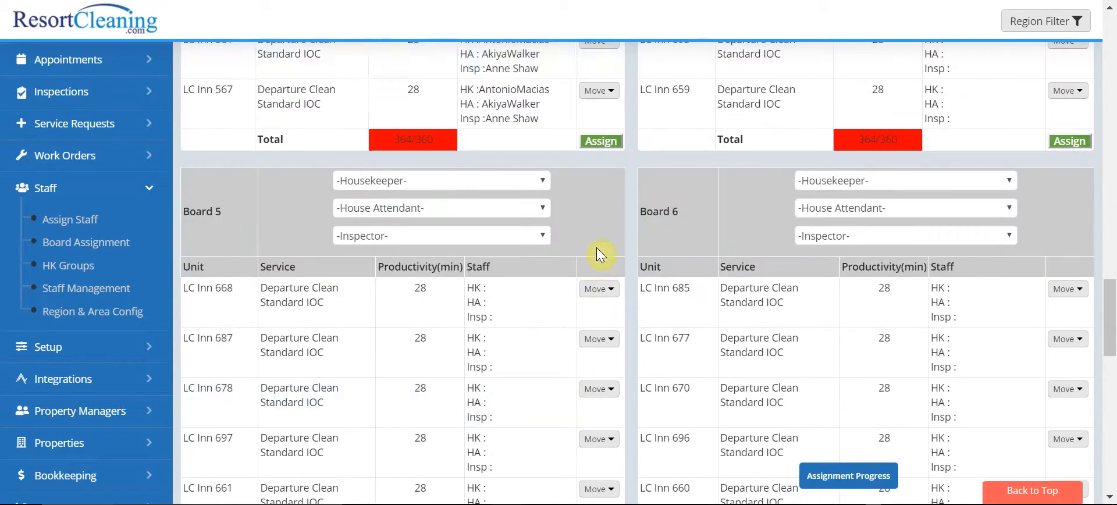
pyautogui.scroll(-10, 549, 175)
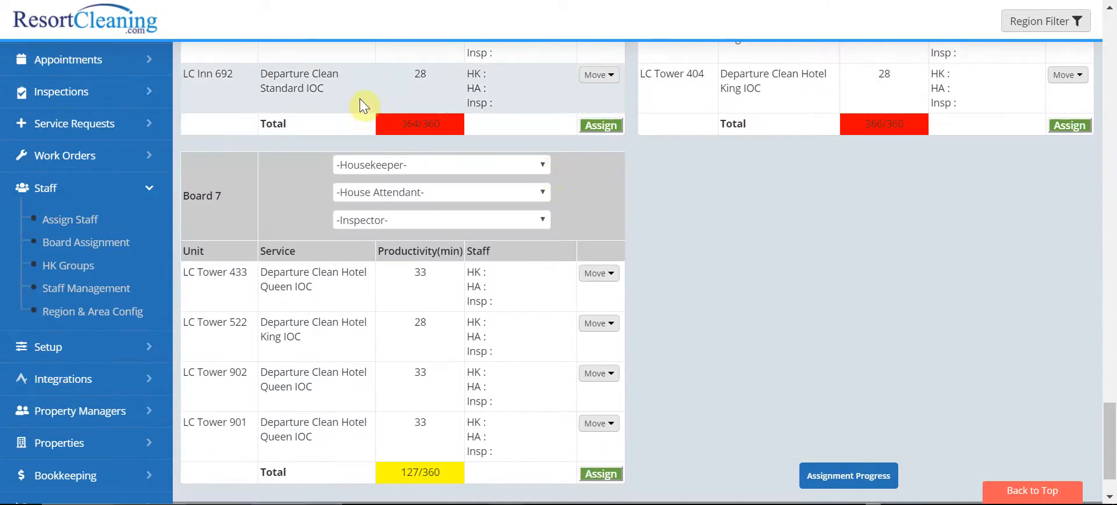
pyautogui.scroll(-2, 780, 114)
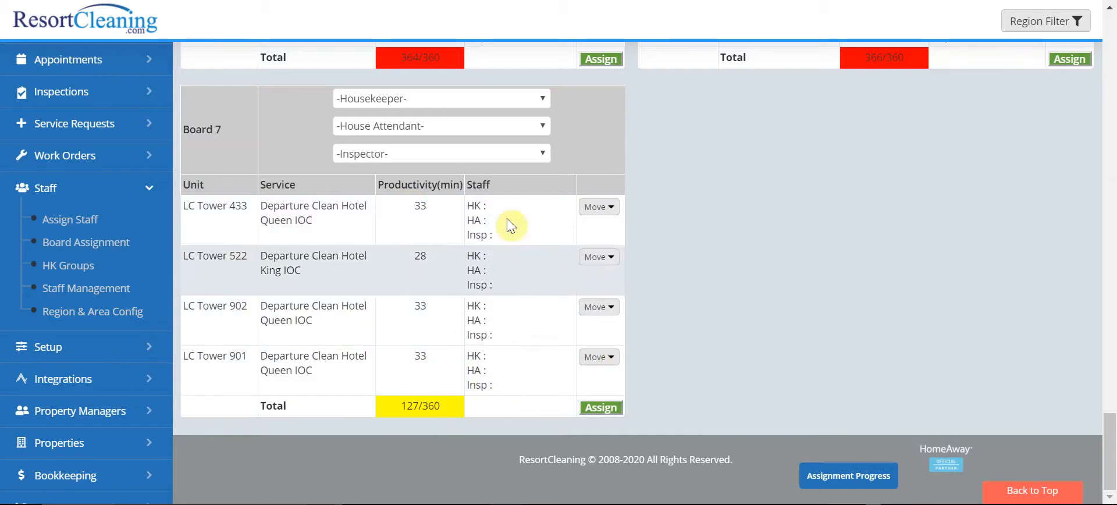
# Step: Choose a housekeeper, house attendant and inspector for Board 7, assign its appointments to them and dismiss the confirmation
pyautogui.click(404, 107)
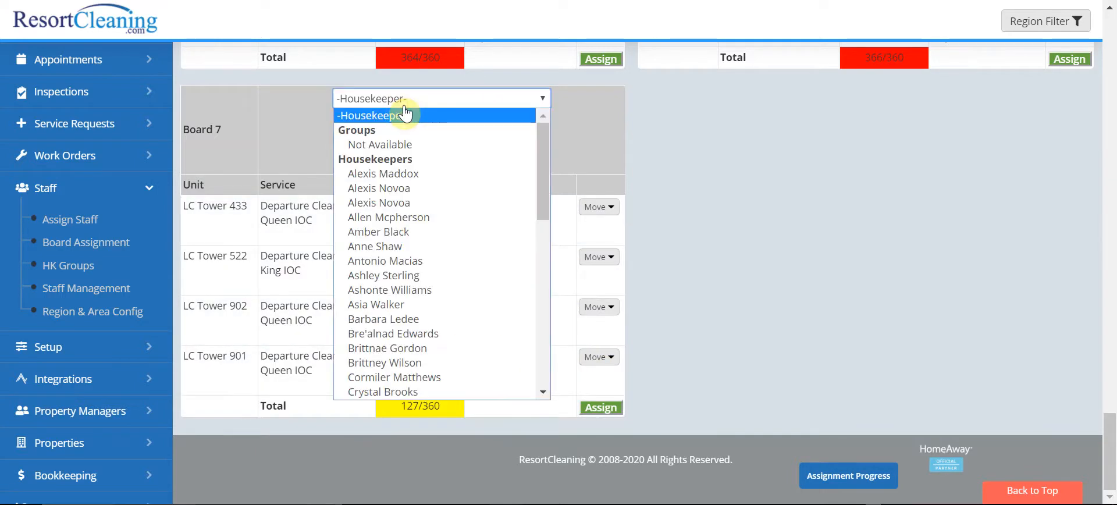
pyautogui.click(418, 174)
pyautogui.click(440, 127)
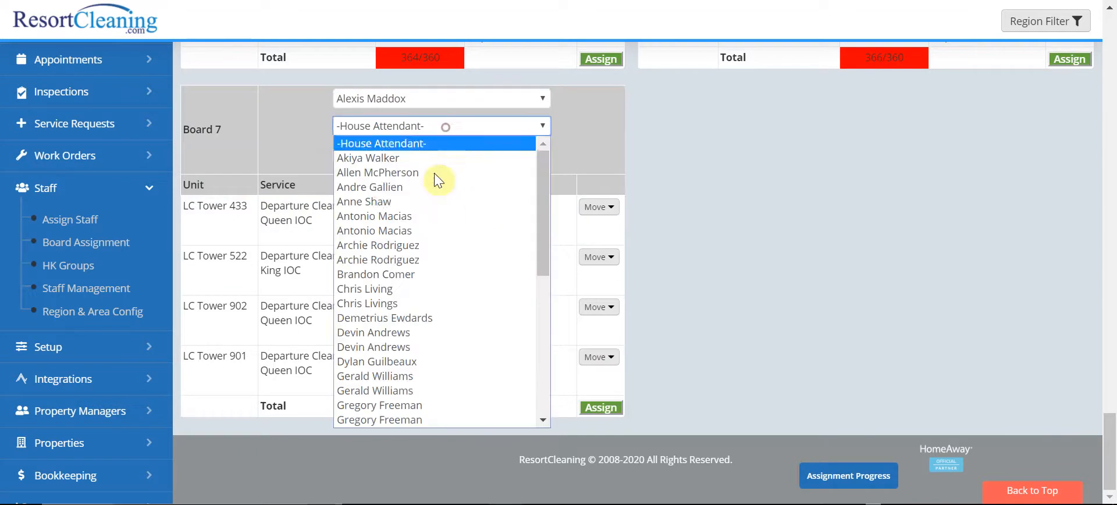
pyautogui.click(386, 226)
pyautogui.click(429, 127)
pyautogui.click(397, 304)
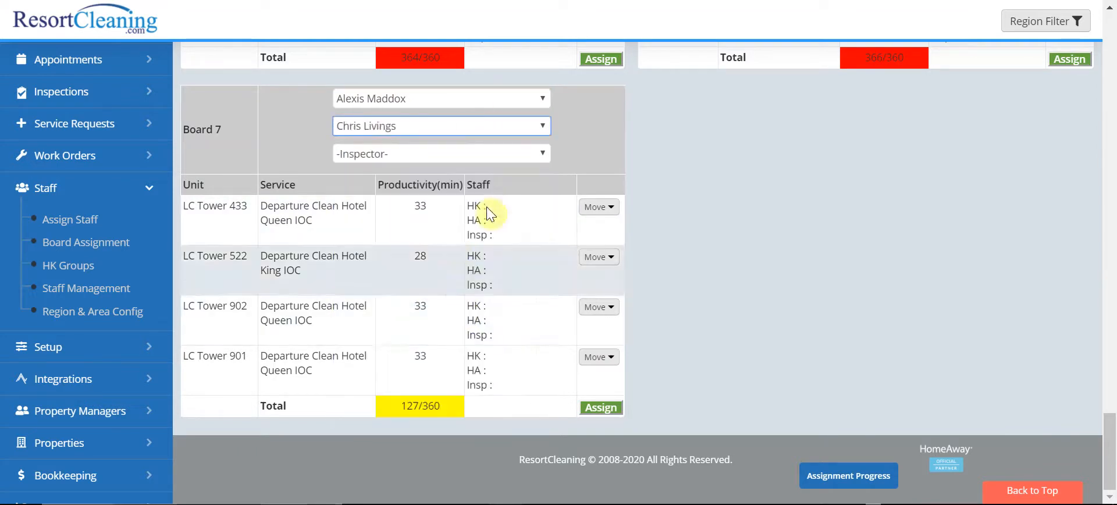
pyautogui.click(377, 154)
pyautogui.click(365, 232)
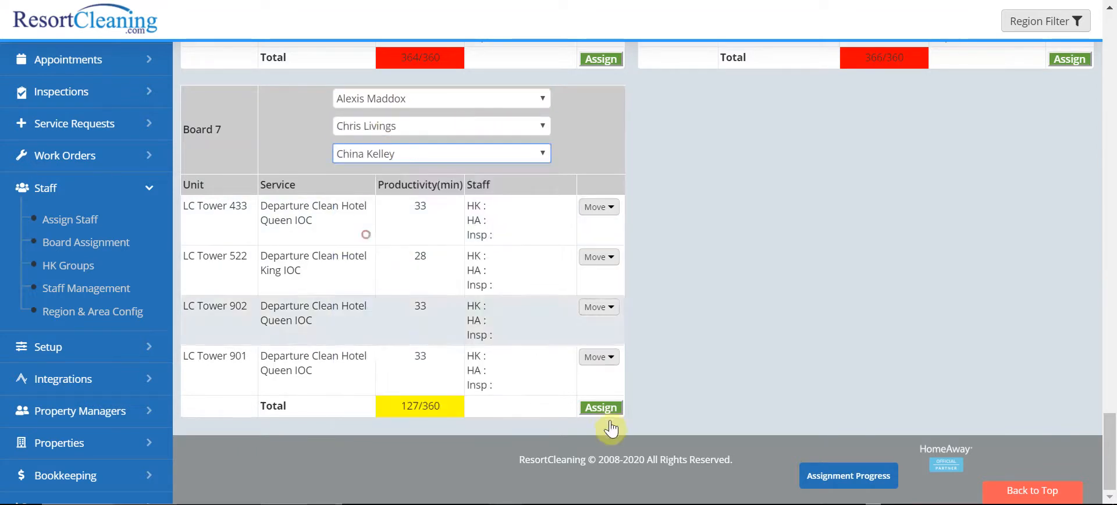
pyautogui.click(605, 407)
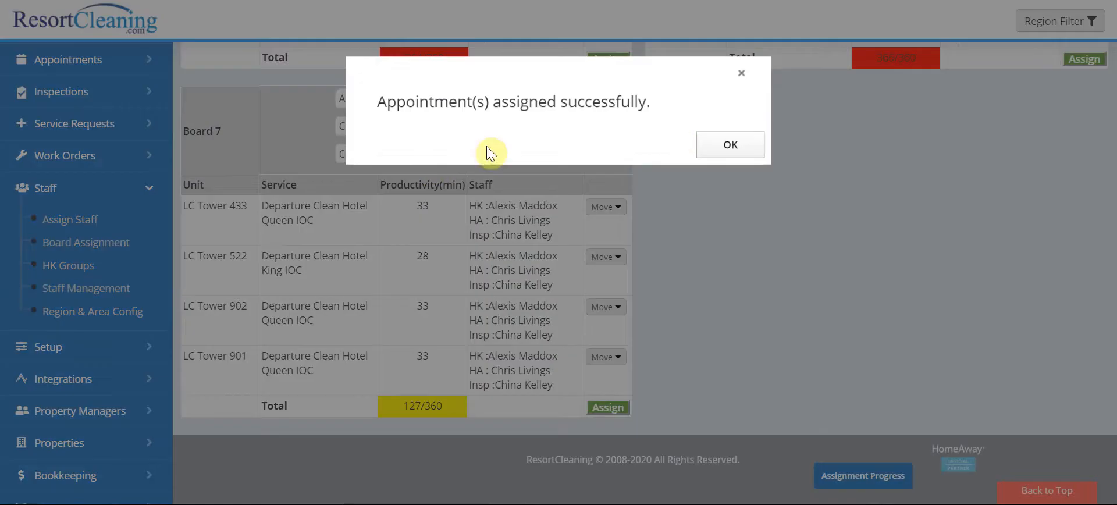
pyautogui.click(730, 143)
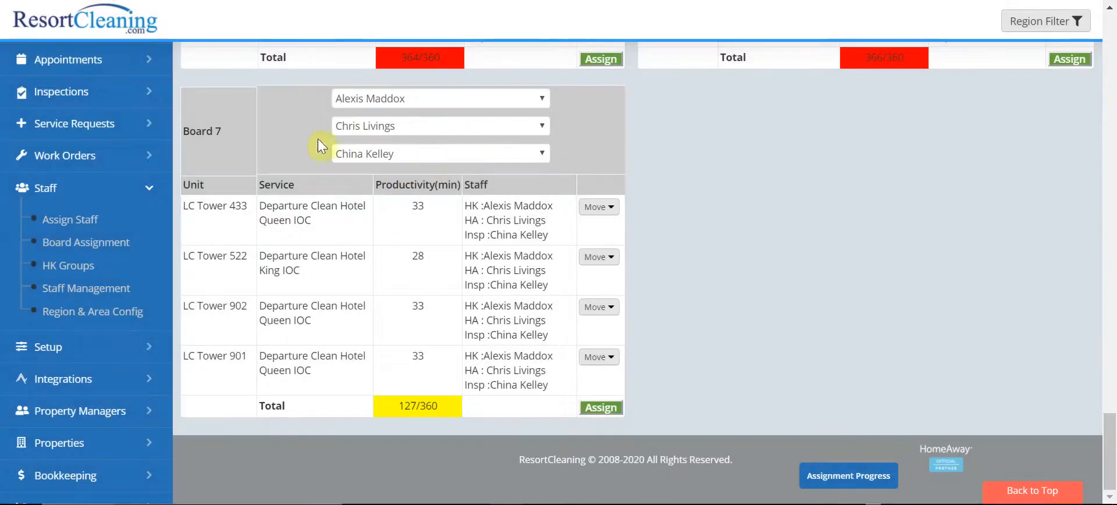
# Step: Try to assign Board 6's appointments without choosing any staff
pyautogui.scroll(2, 584, 204)
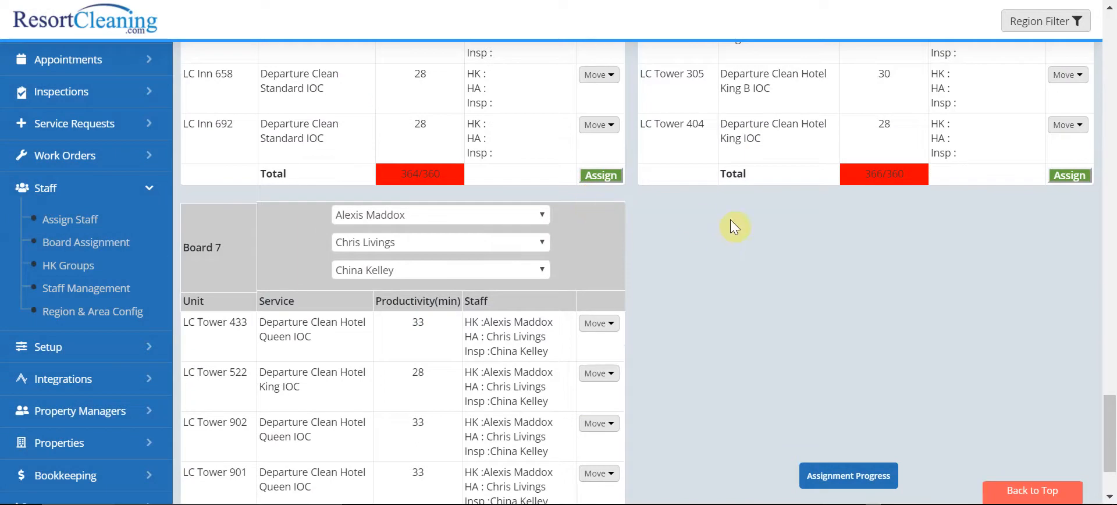
pyautogui.click(1064, 175)
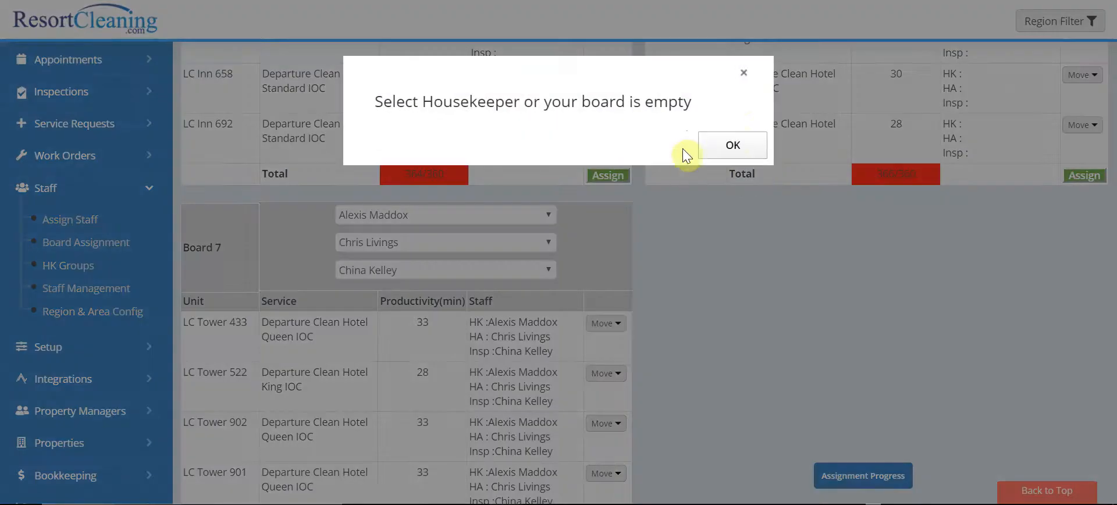
pyautogui.click(744, 72)
# Step: Choose a housekeeper, house attendant and inspector for Board 6, assign its appointments to them and dismiss the confirmation
pyautogui.scroll(10, 797, 142)
pyautogui.click(842, 231)
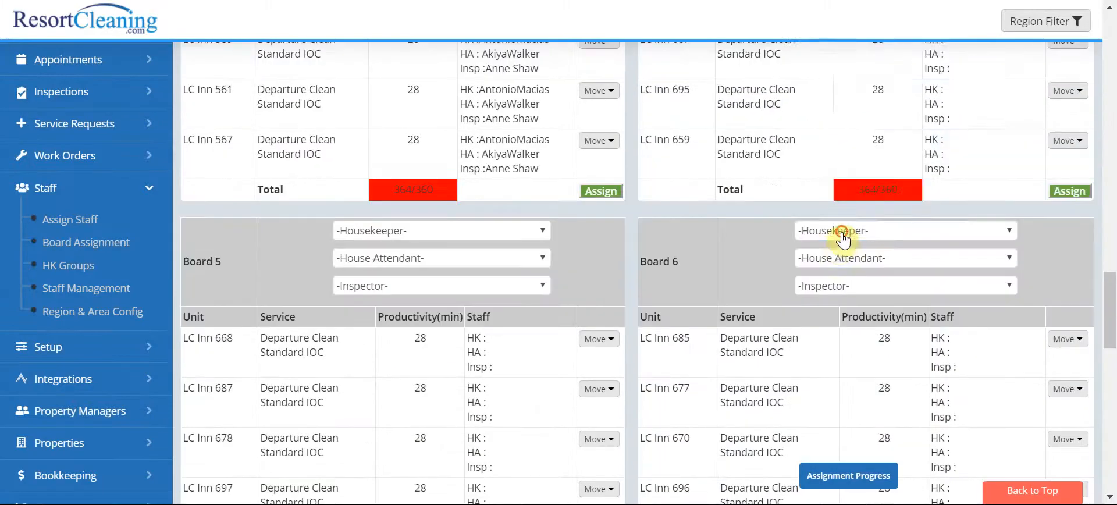
pyautogui.click(843, 130)
pyautogui.click(835, 262)
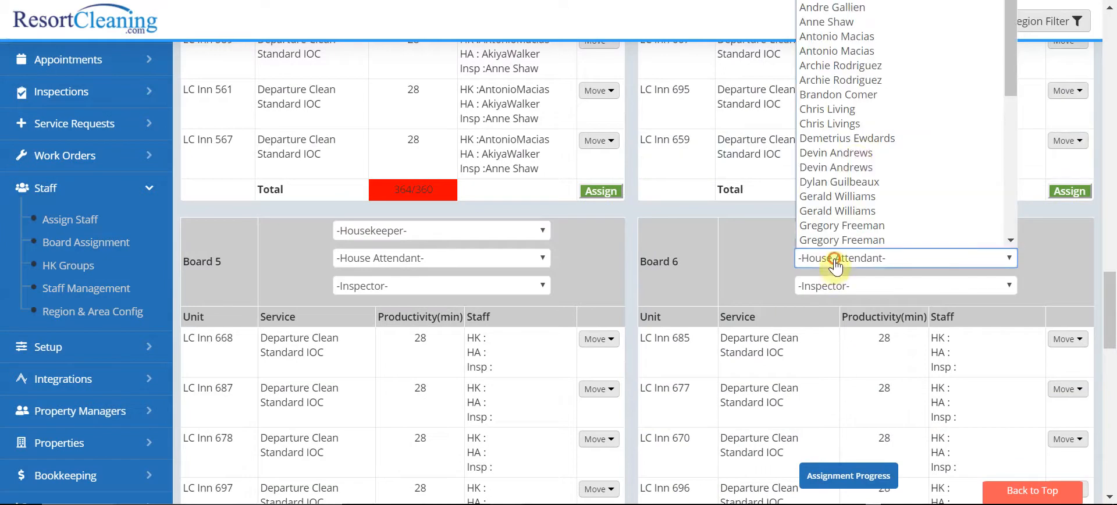
pyautogui.click(836, 152)
pyautogui.click(840, 285)
pyautogui.click(836, 389)
pyautogui.scroll(-5, 872, 273)
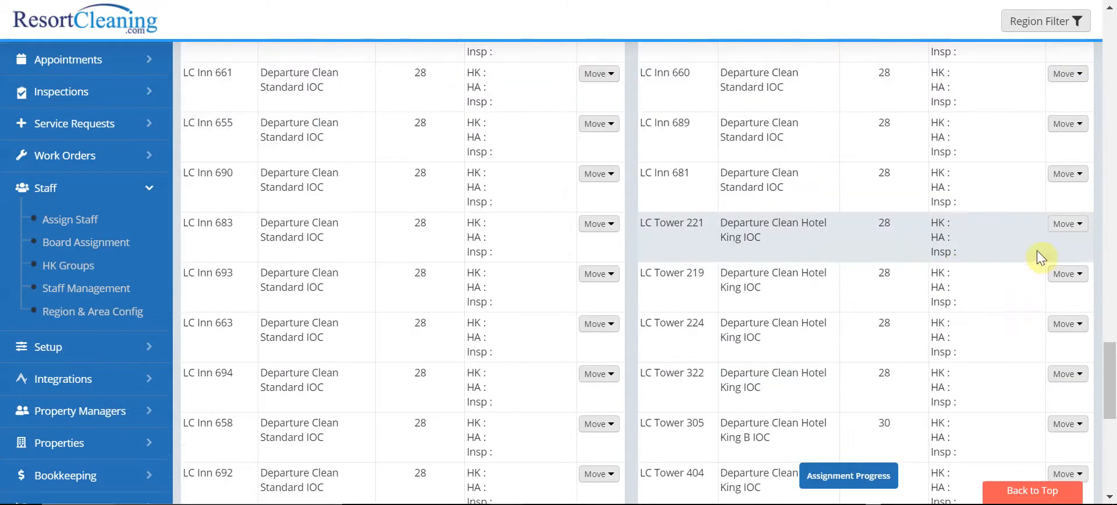
pyautogui.scroll(-6, 1011, 297)
pyautogui.click(1069, 175)
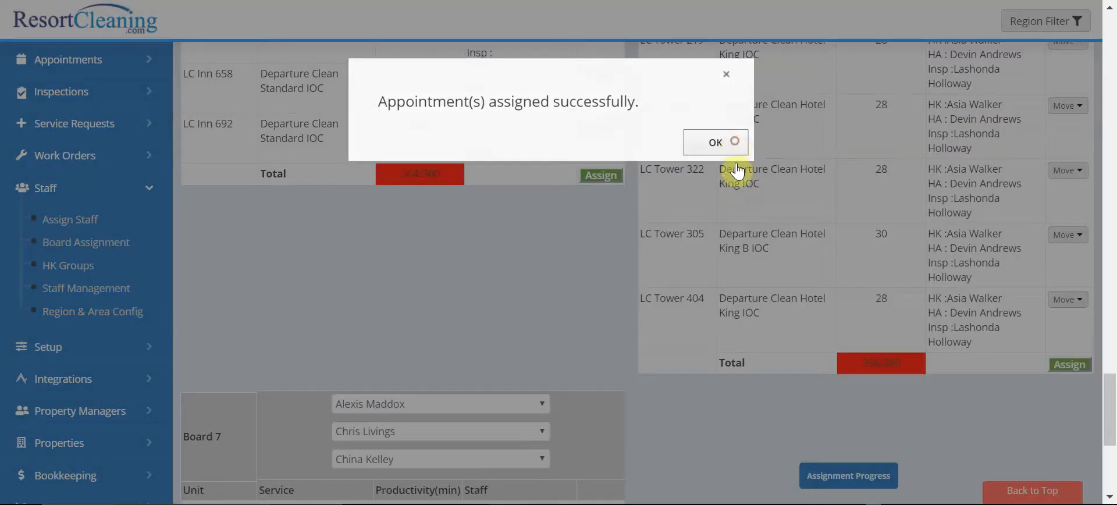
pyautogui.click(716, 142)
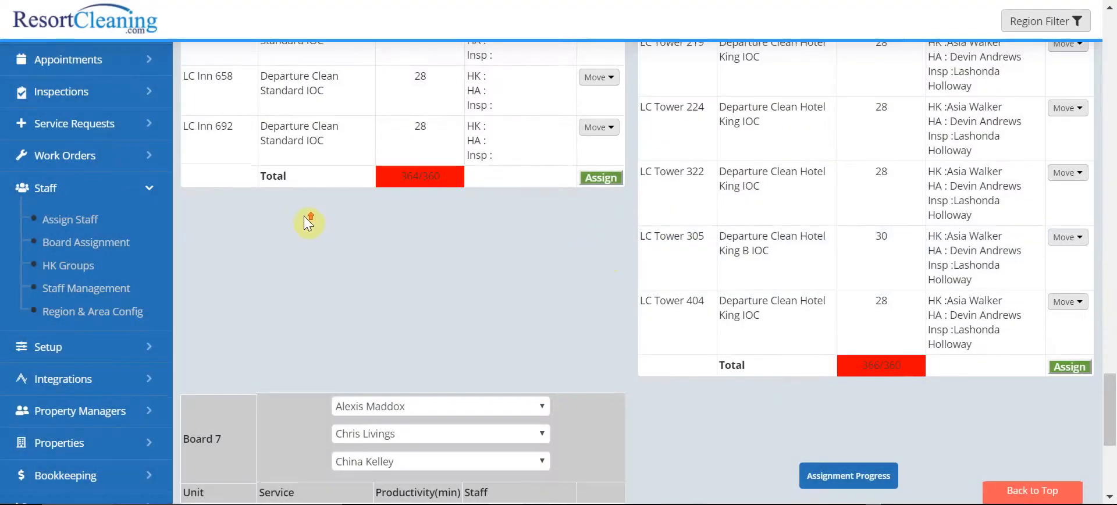
# Step: Split the 04/08/2020 appointments evenly among 6 housekeepers
pyautogui.scroll(20, 304, 215)
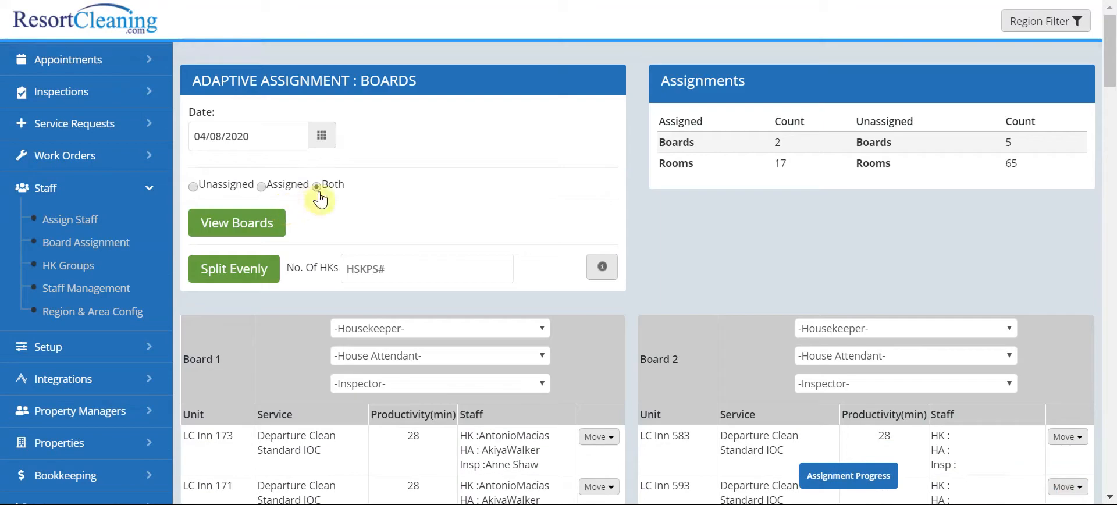
pyautogui.click(383, 269)
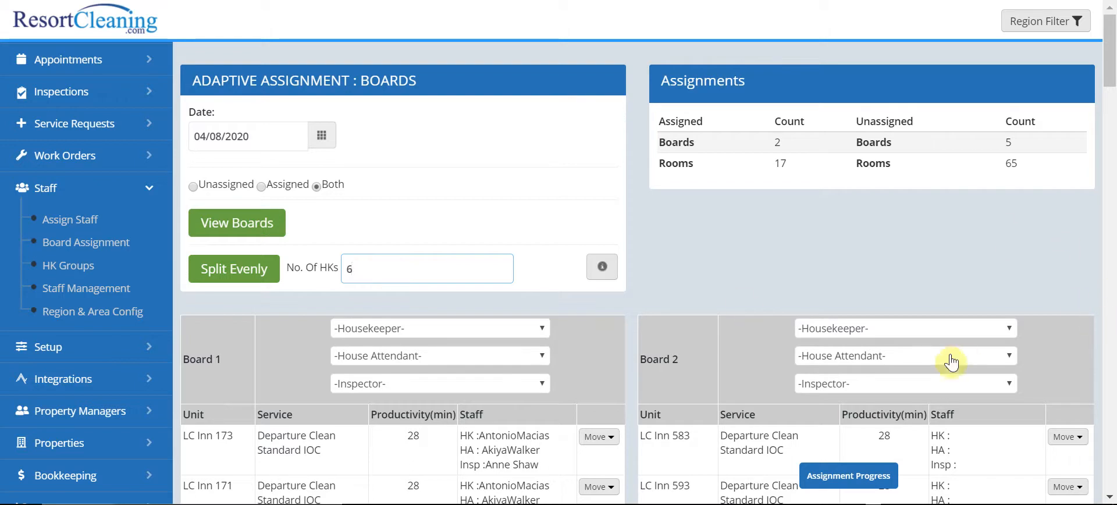
pyautogui.click(235, 285)
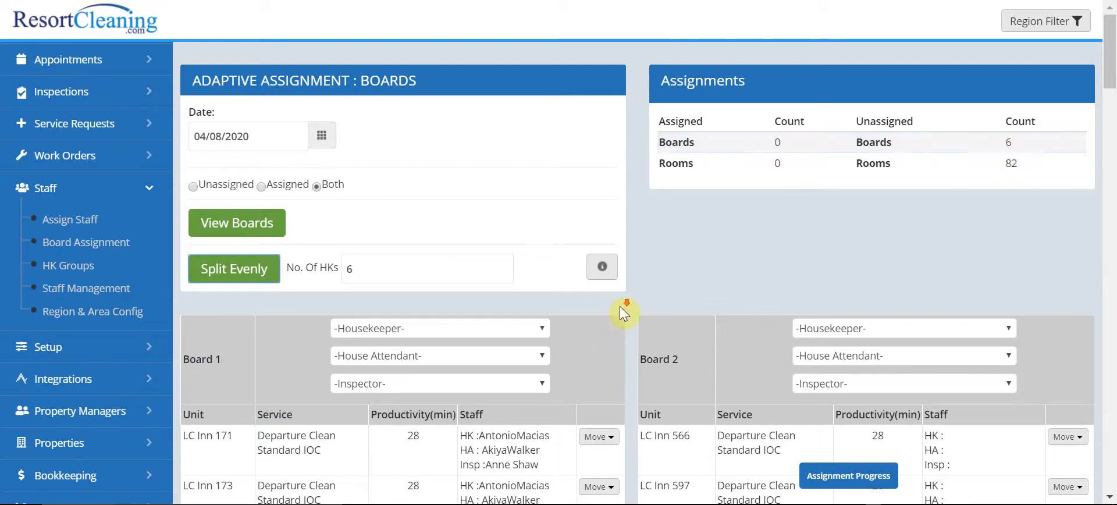
# Step: Examine the units, staff entries and productivity totals on the evenly split boards, down to Boards 5 and 6
pyautogui.scroll(-8, 618, 313)
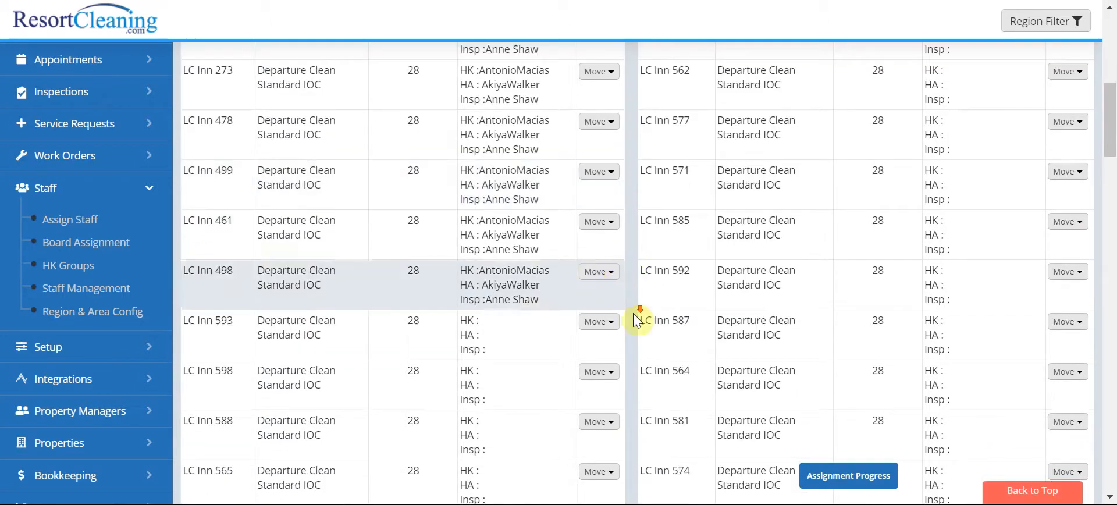
pyautogui.scroll(-6, 591, 272)
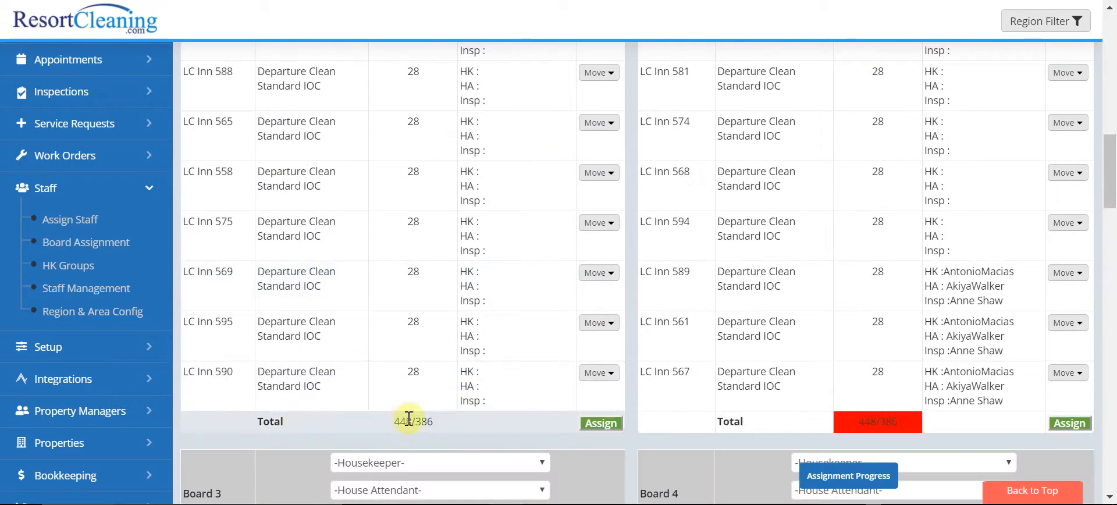
pyautogui.scroll(-12, 519, 410)
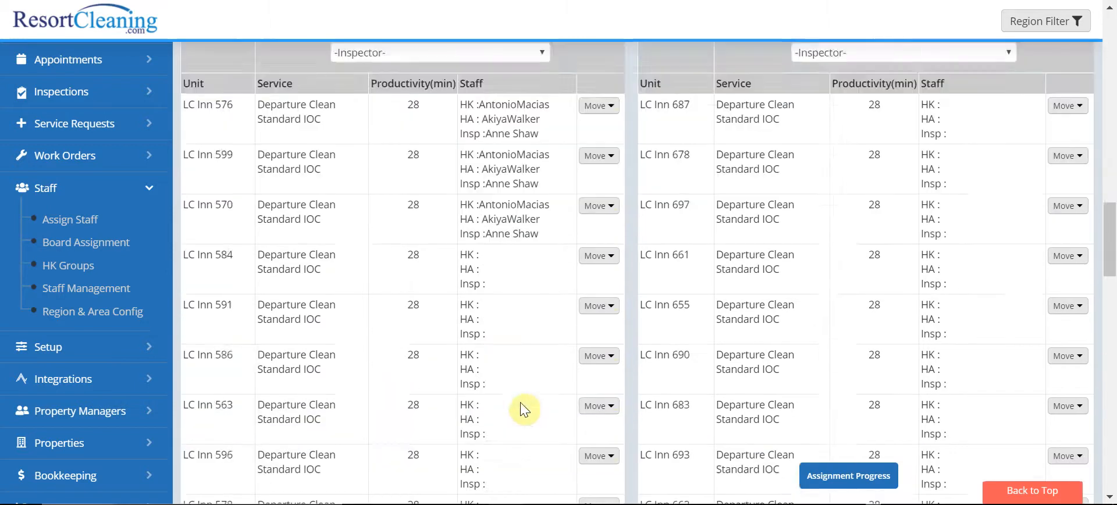
pyautogui.scroll(-10, 510, 347)
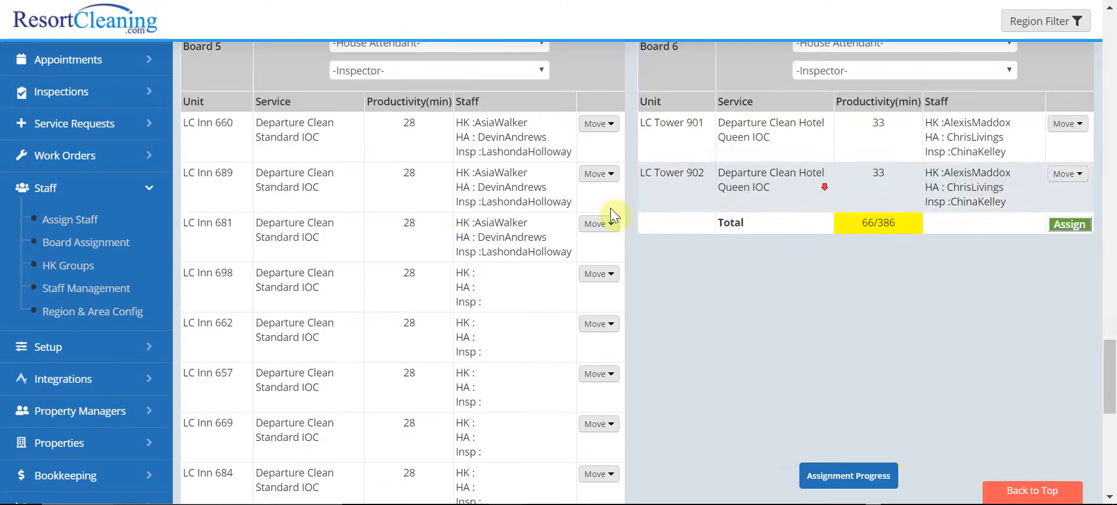
pyautogui.scroll(1, 425, 202)
pyautogui.scroll(4, 425, 201)
pyautogui.scroll(-15, 351, 247)
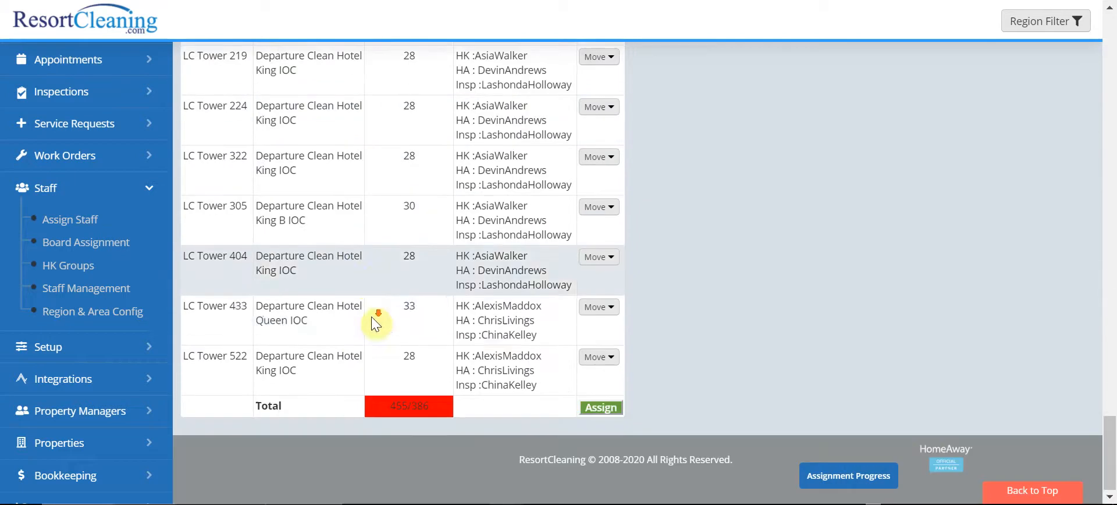
# Step: Move LC Tower 901 from Board 6 to Board 5
pyautogui.scroll(11, 881, 302)
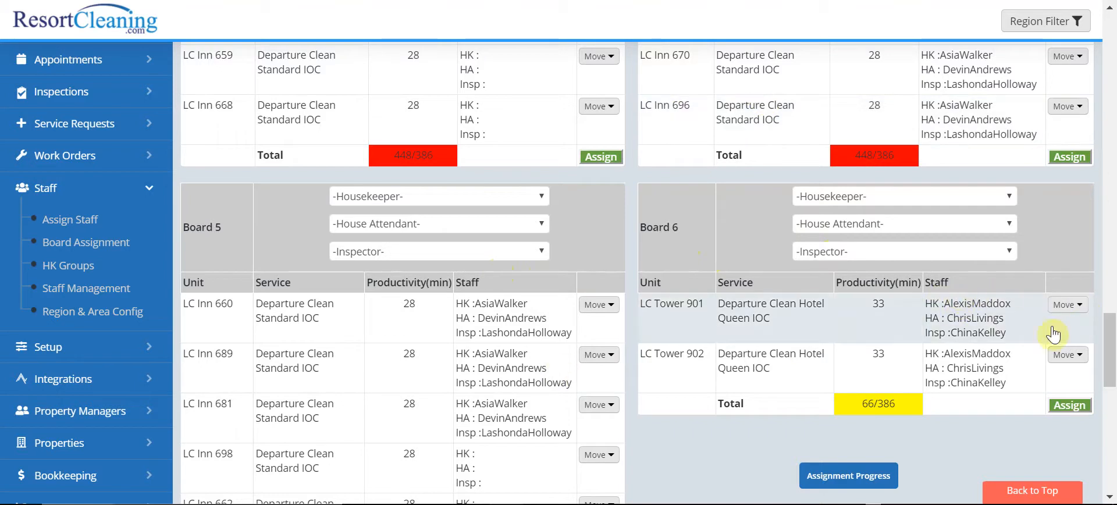
pyautogui.click(1080, 306)
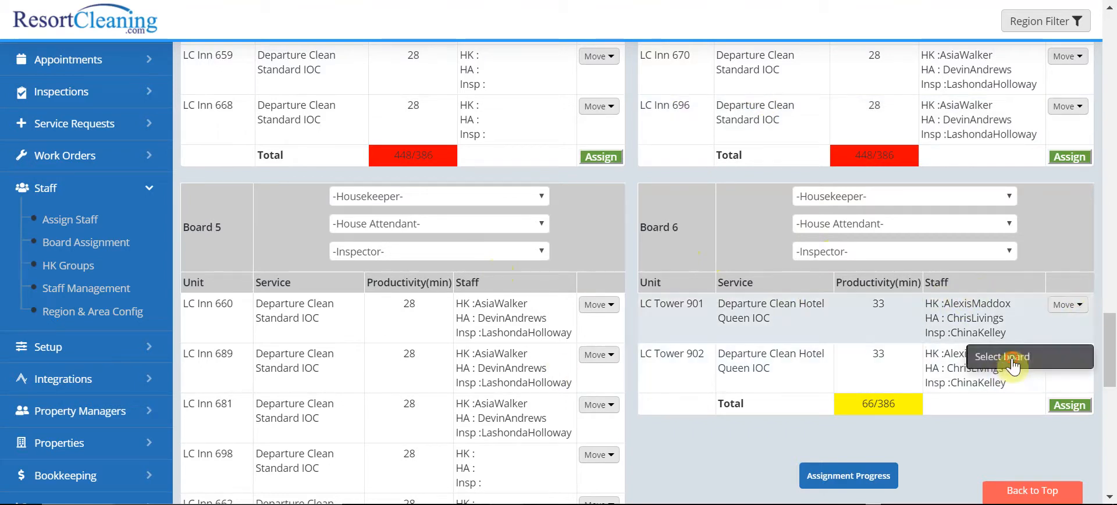
pyautogui.click(1073, 362)
pyautogui.click(298, 153)
pyautogui.click(386, 249)
pyautogui.click(827, 210)
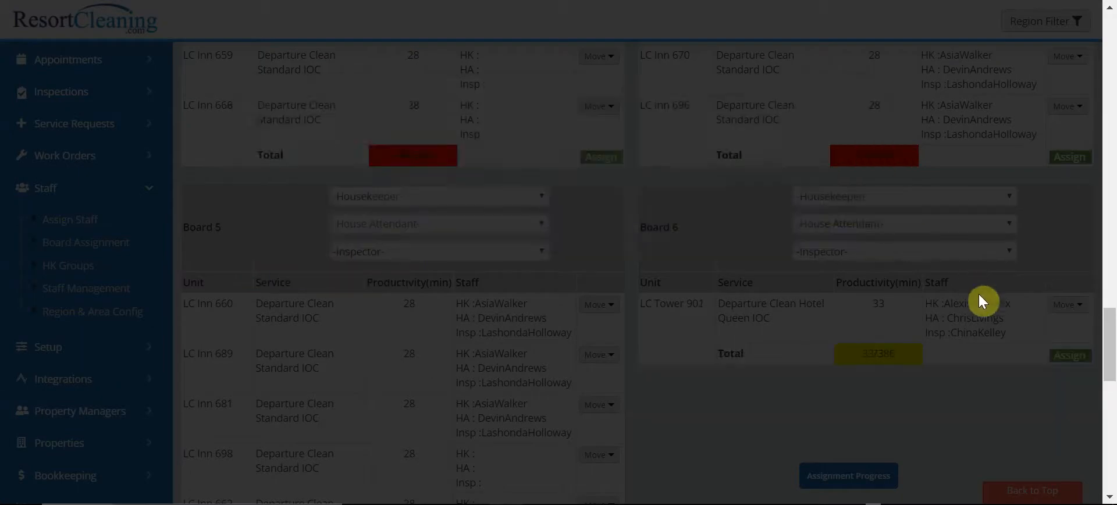
# Step: Move the remaining unit, LC Tower 902, from Board 6 to Board 4
pyautogui.click(1063, 305)
pyautogui.click(989, 356)
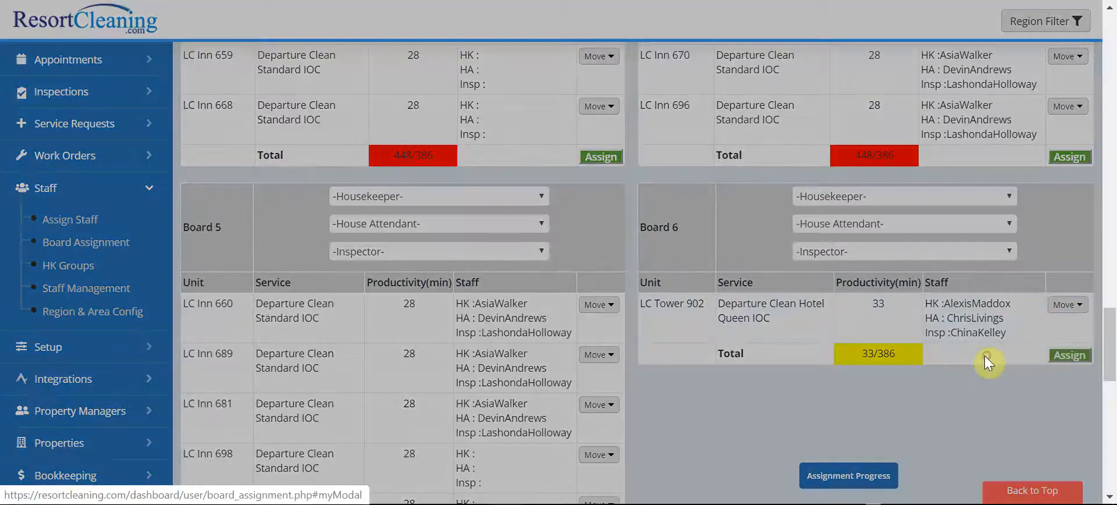
pyautogui.click(301, 154)
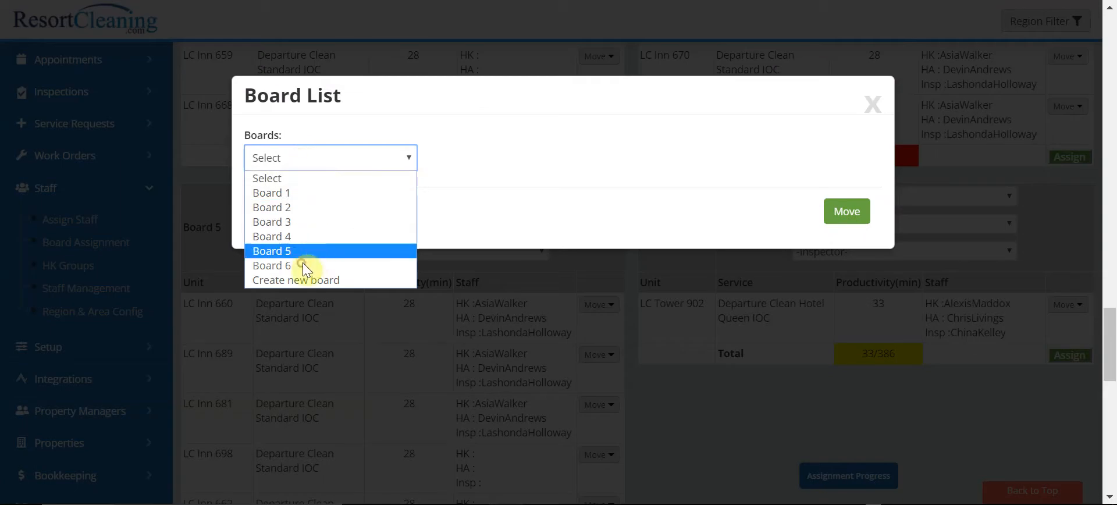
pyautogui.scroll(-4, 538, 170)
pyautogui.click(338, 165)
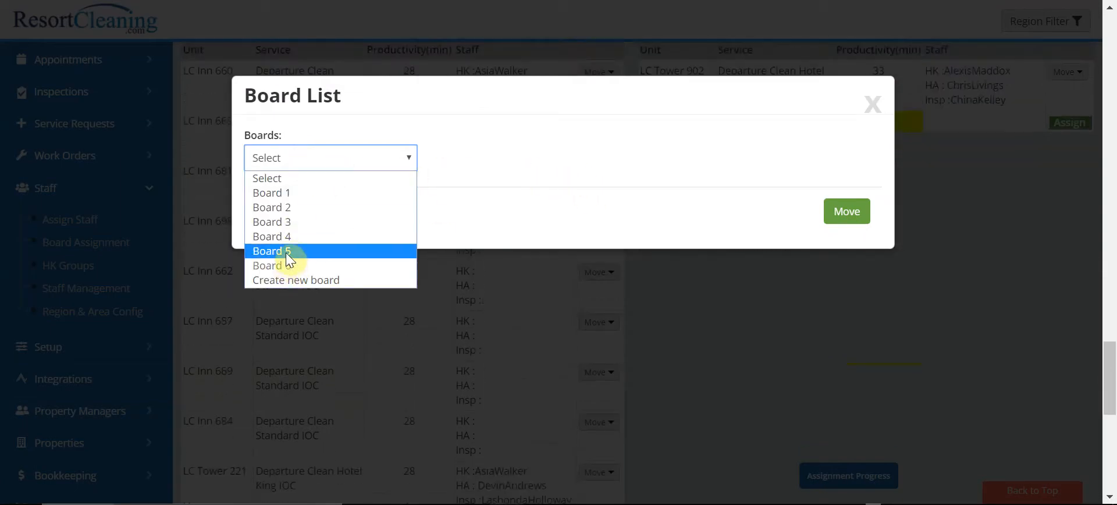
pyautogui.click(288, 237)
pyautogui.click(847, 213)
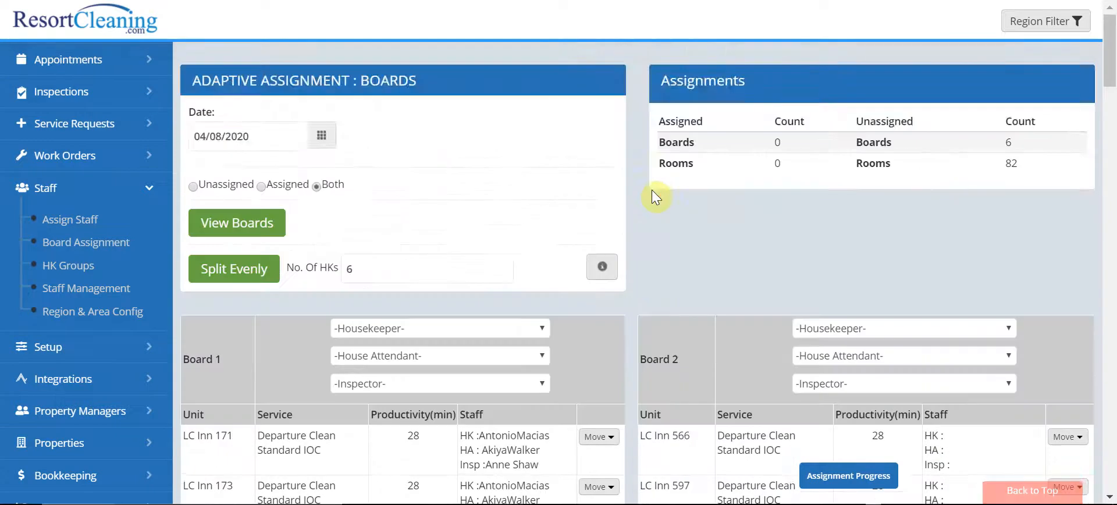
# Step: Choose a housekeeper, a house attendant and an inspector for Board 1
pyautogui.scroll(-8, 656, 197)
pyautogui.scroll(8, 659, 182)
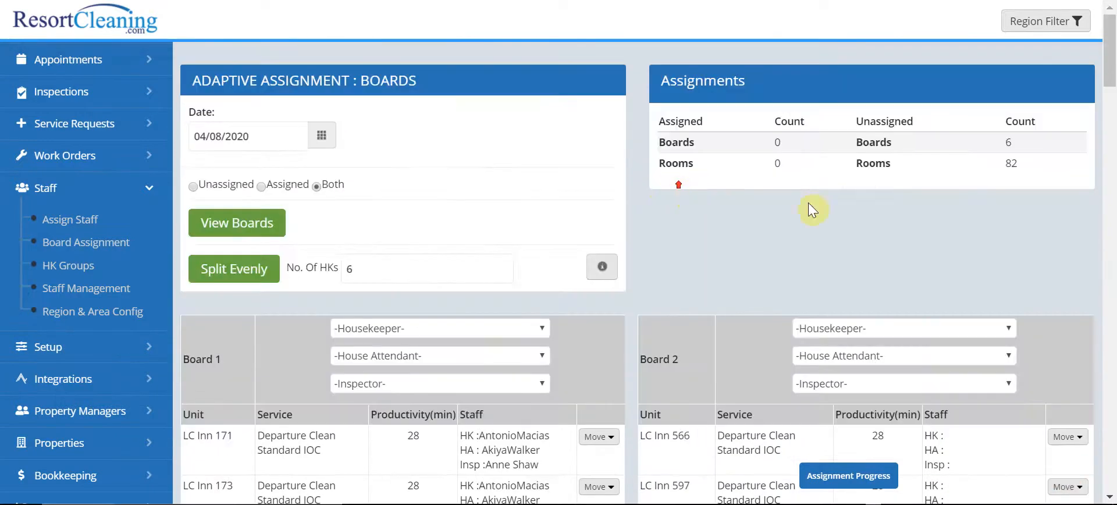
pyautogui.scroll(-4, 808, 270)
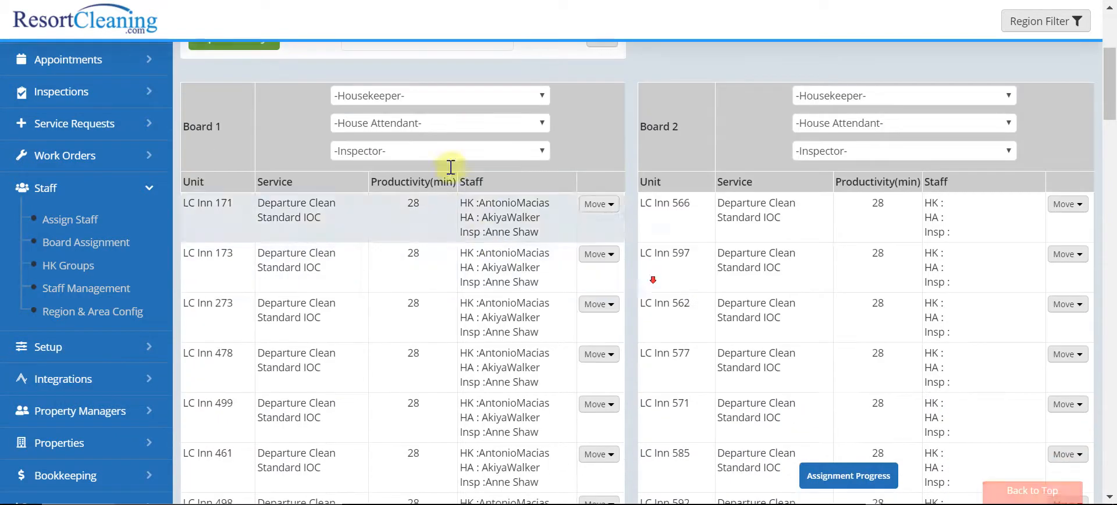
pyautogui.click(440, 97)
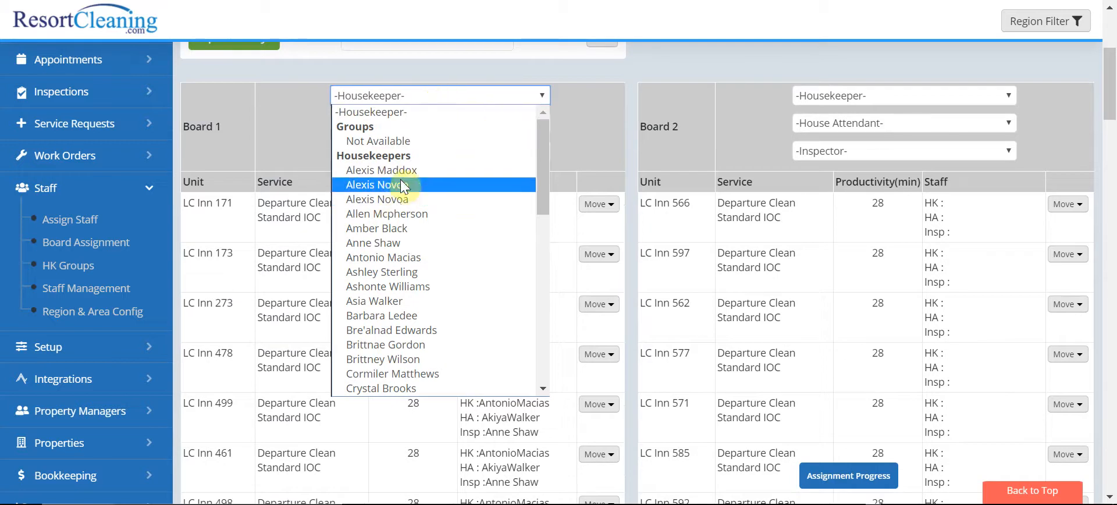
pyautogui.click(405, 287)
pyautogui.click(458, 123)
pyautogui.click(386, 387)
pyautogui.click(425, 152)
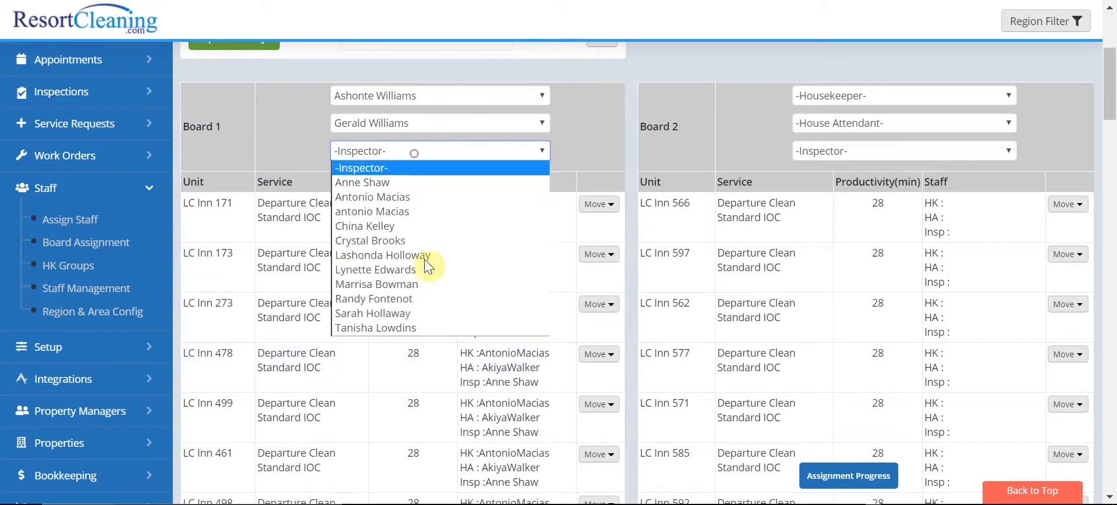
pyautogui.click(399, 323)
# Step: Assign Board 1's appointments to the selected staff, dismiss the confirmation and check the board's staff entries
pyautogui.scroll(-10, 532, 164)
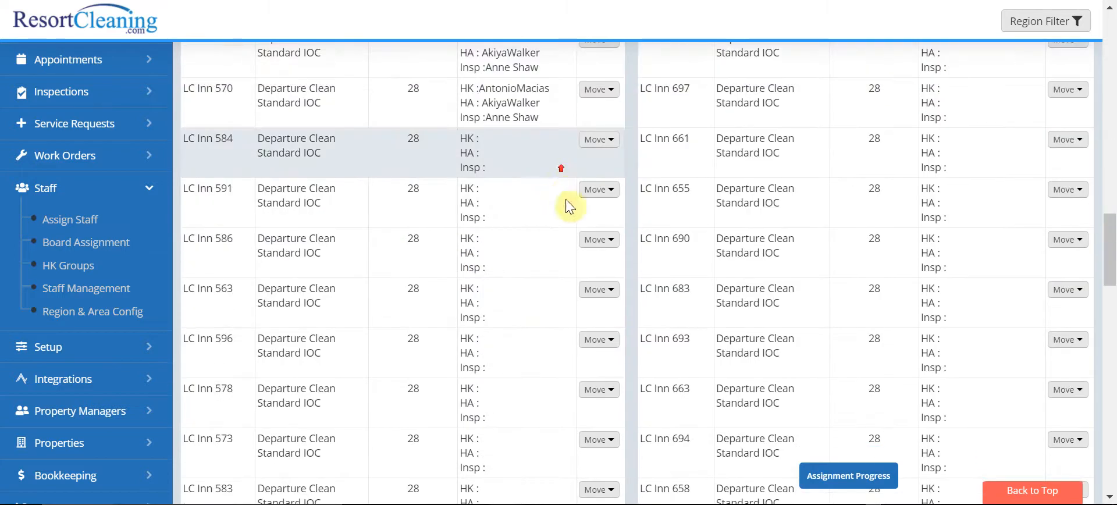
pyautogui.scroll(10, 576, 303)
pyautogui.click(599, 423)
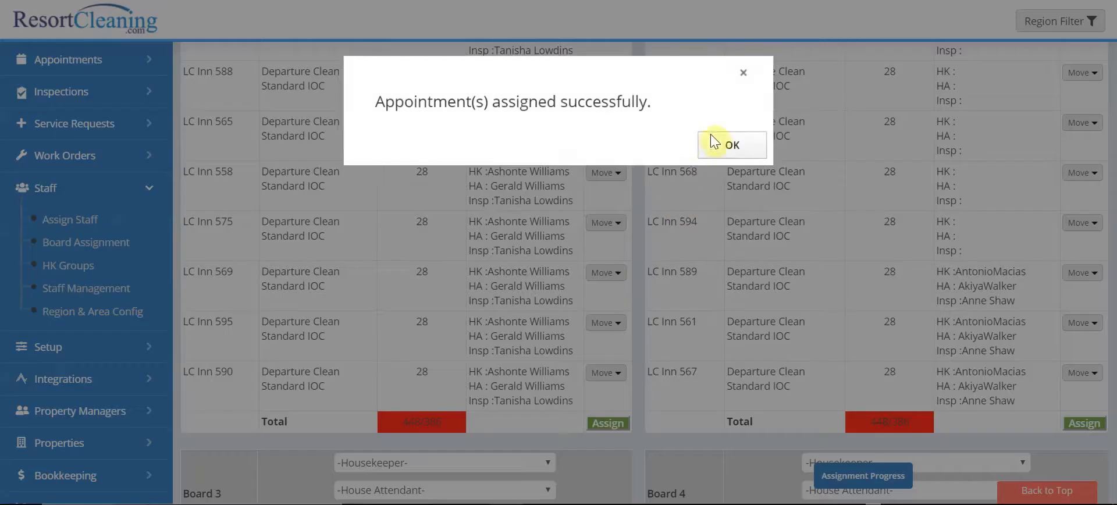
pyautogui.click(720, 137)
pyautogui.scroll(10, 360, 186)
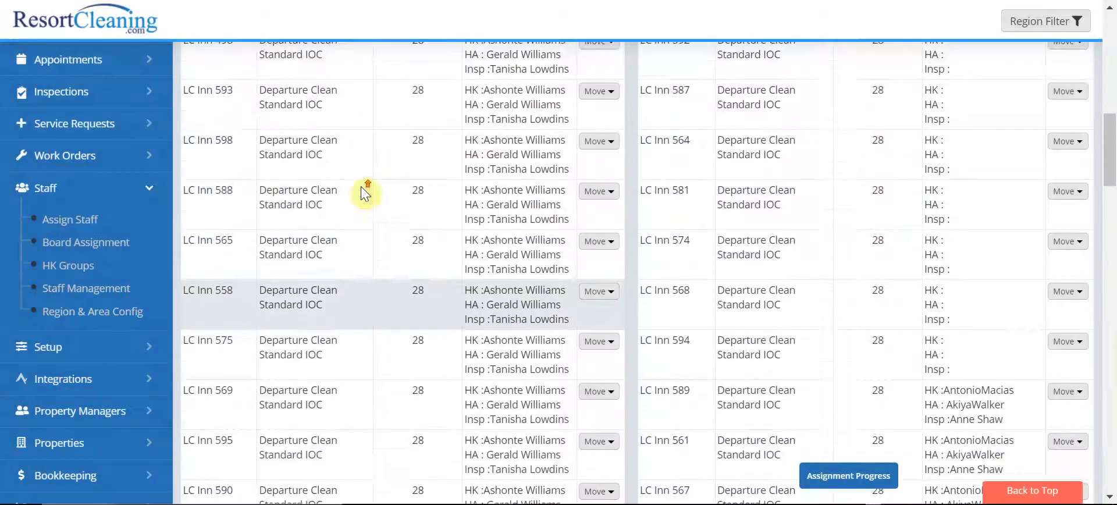
# Step: Choose a housekeeper, a house attendant and an inspector for Board 2
pyautogui.scroll(2, 943, 127)
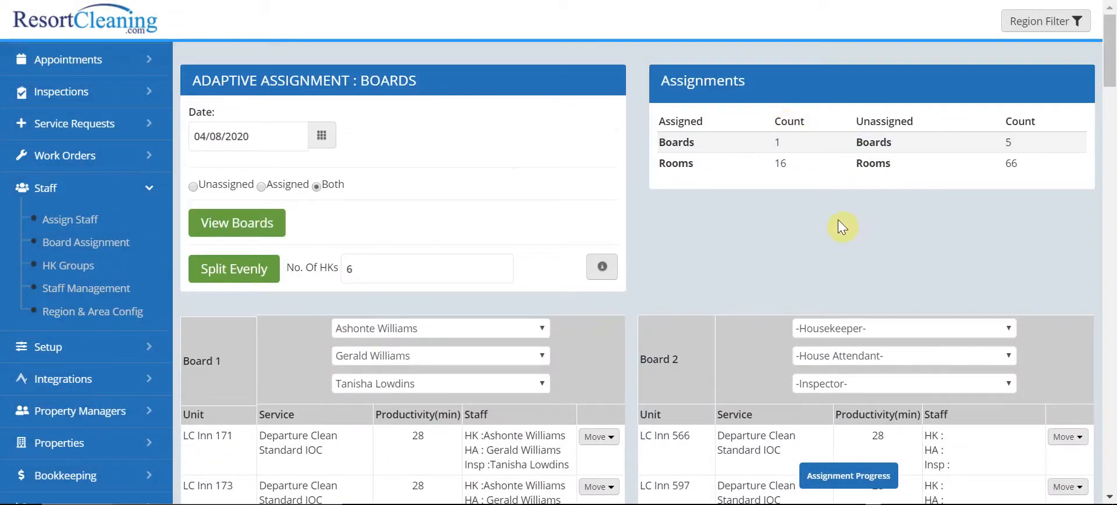
pyautogui.scroll(-2, 841, 226)
pyautogui.click(872, 210)
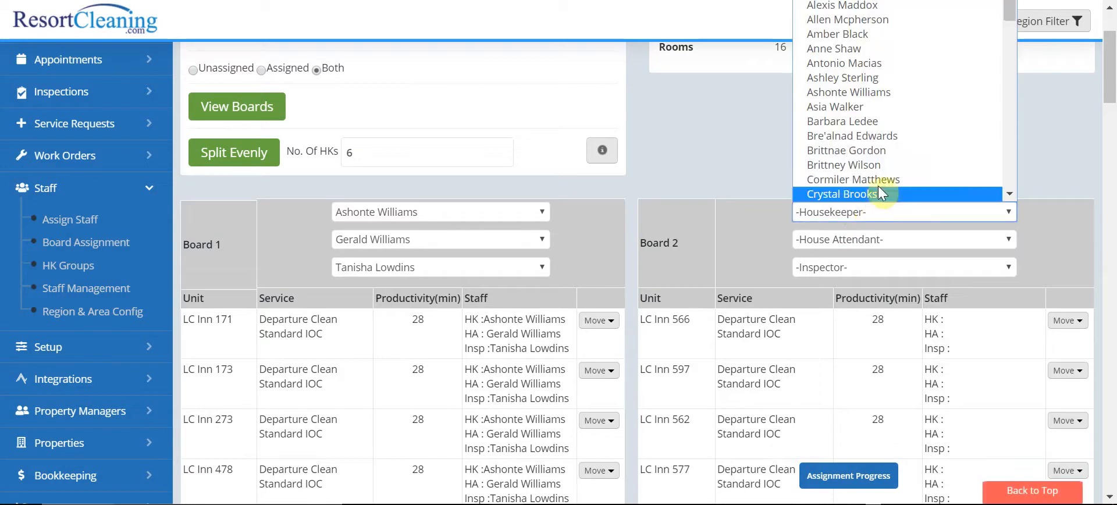
pyautogui.click(907, 150)
pyautogui.click(880, 240)
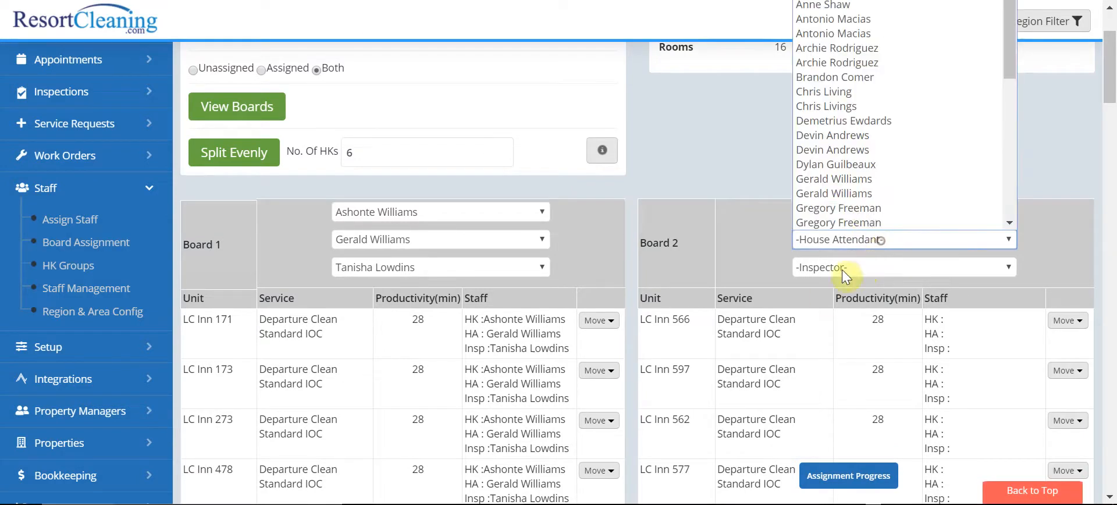
pyautogui.scroll(-5, 860, 213)
pyautogui.click(873, 180)
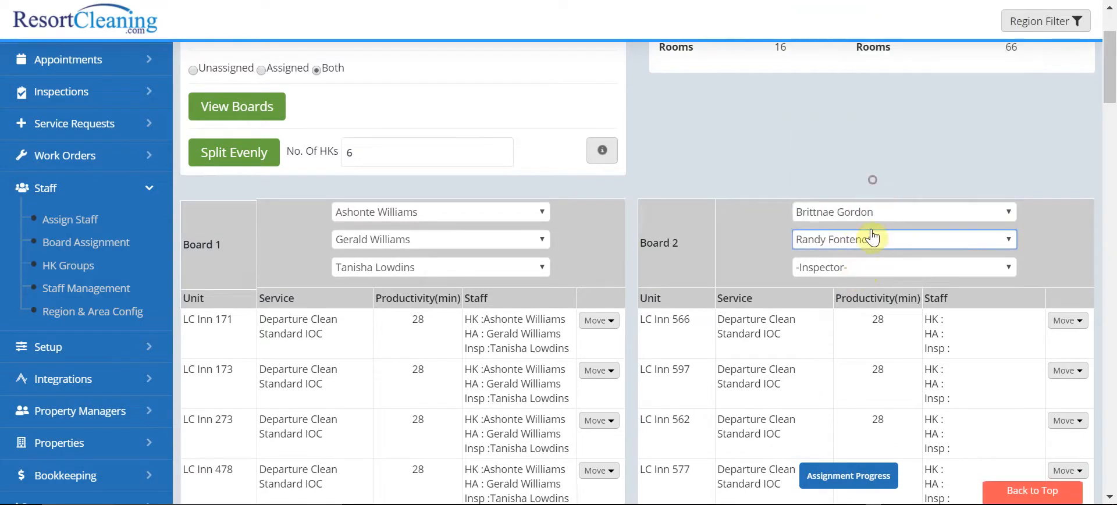
pyautogui.click(846, 268)
pyautogui.click(849, 385)
# Step: Choose a housekeeper, a house attendant and an inspector for Board 4, replacing the first housekeeper choice with another one
pyautogui.scroll(-6, 857, 250)
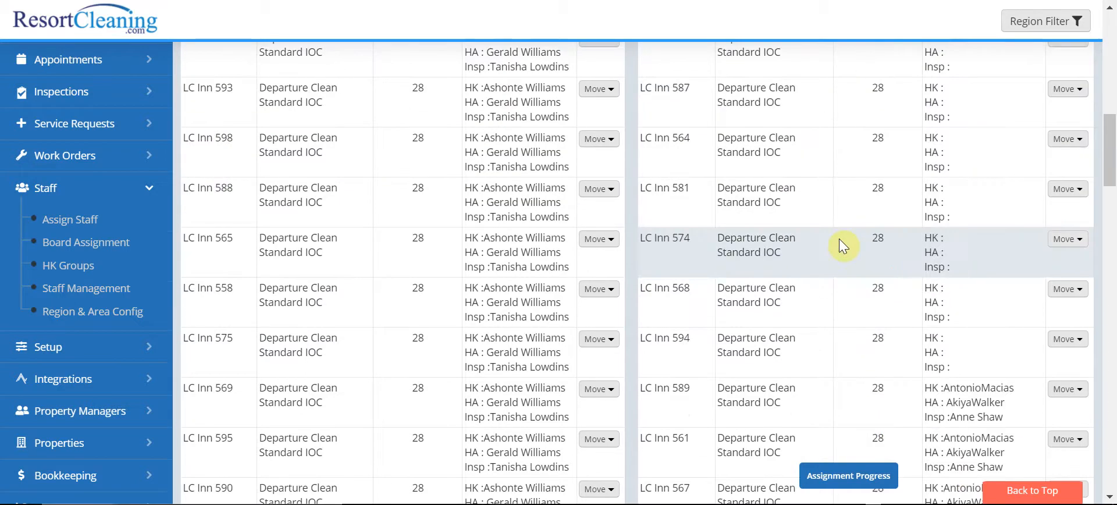
pyautogui.scroll(-5, 839, 238)
pyautogui.click(826, 114)
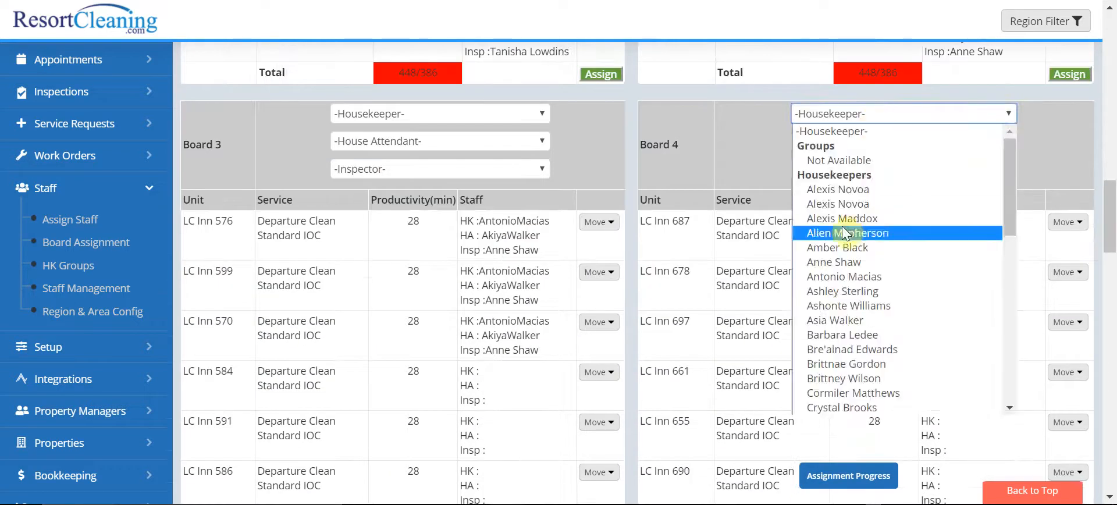
pyautogui.click(849, 306)
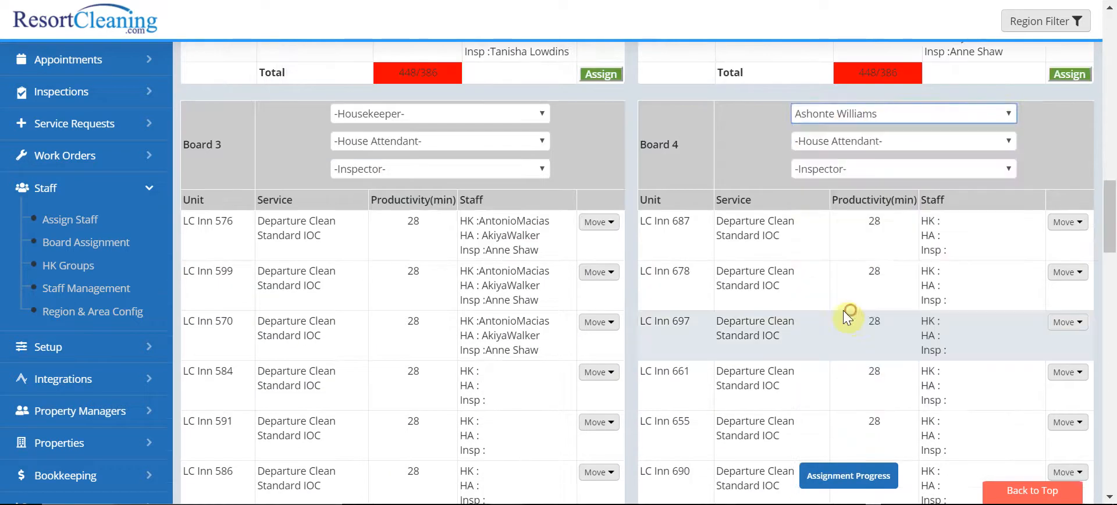
pyautogui.click(893, 121)
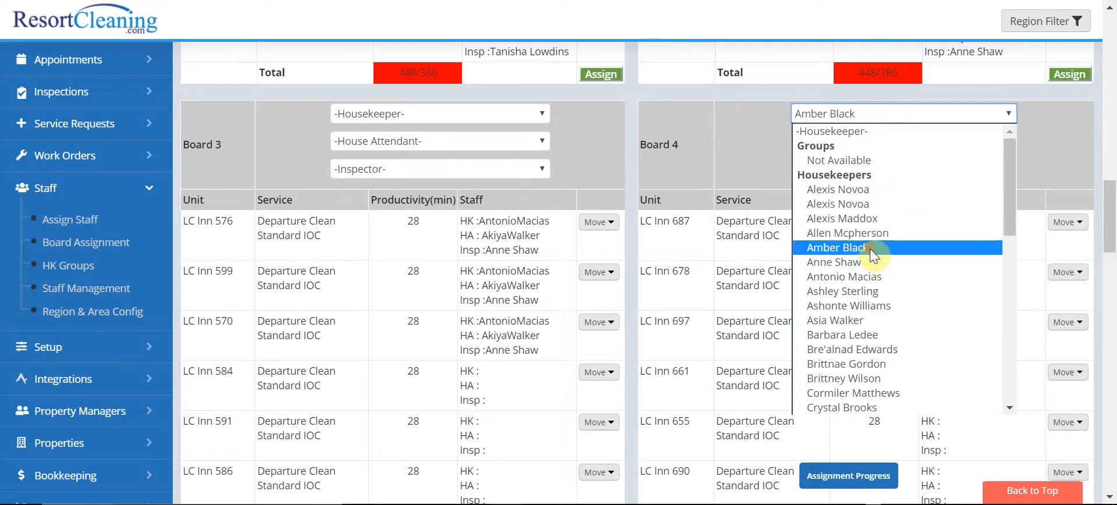
pyautogui.click(870, 249)
pyautogui.click(867, 140)
pyautogui.click(834, 352)
pyautogui.click(855, 170)
pyautogui.click(843, 319)
# Step: Choose a housekeeper, a house attendant and an inspector for Board 3
pyautogui.click(454, 116)
pyautogui.click(383, 227)
pyautogui.click(431, 147)
pyautogui.click(390, 371)
pyautogui.click(429, 173)
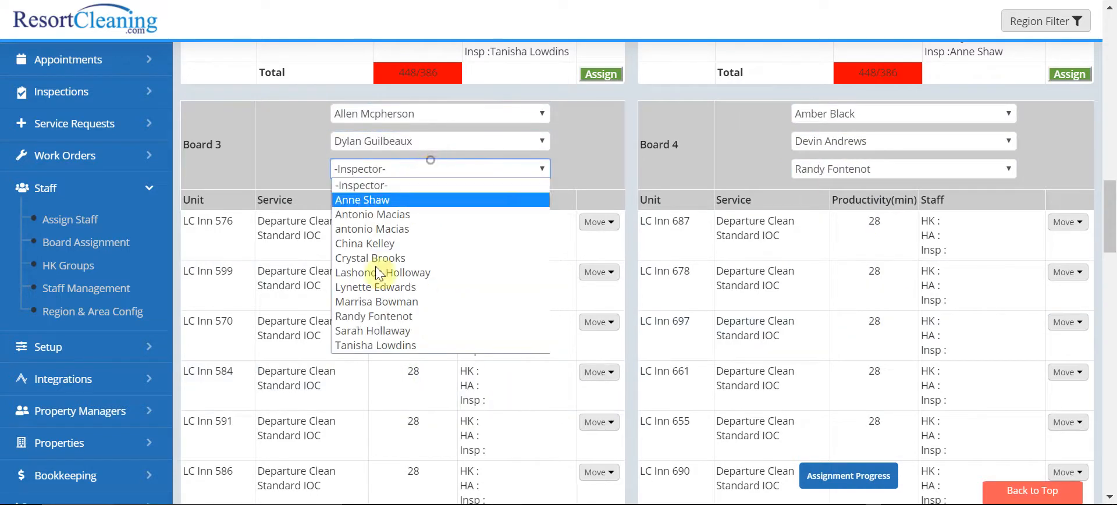
pyautogui.click(378, 330)
# Step: Assign Board 3's appointments to its selected staff and dismiss the confirmation
pyautogui.scroll(-4, 581, 145)
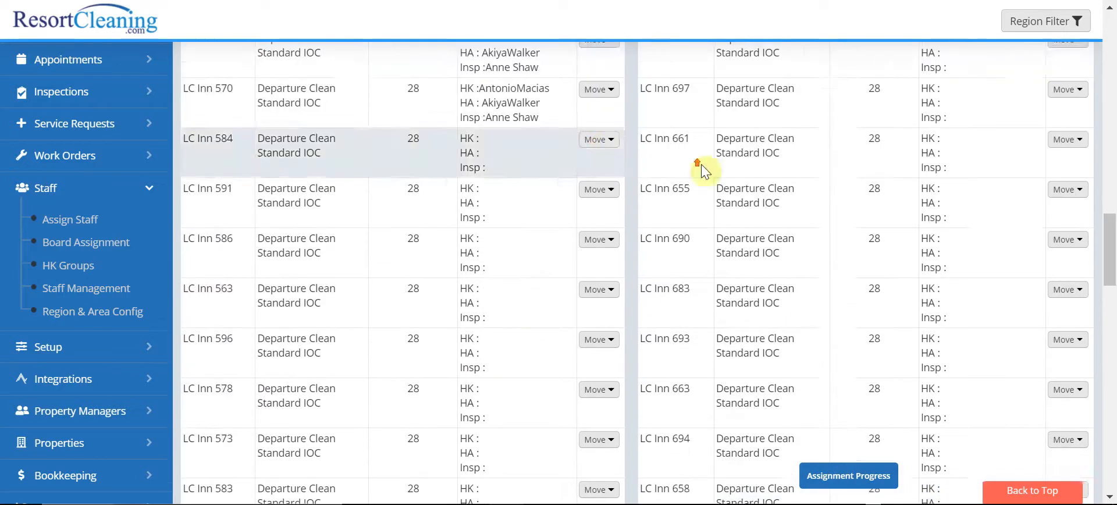
pyautogui.scroll(6, 727, 146)
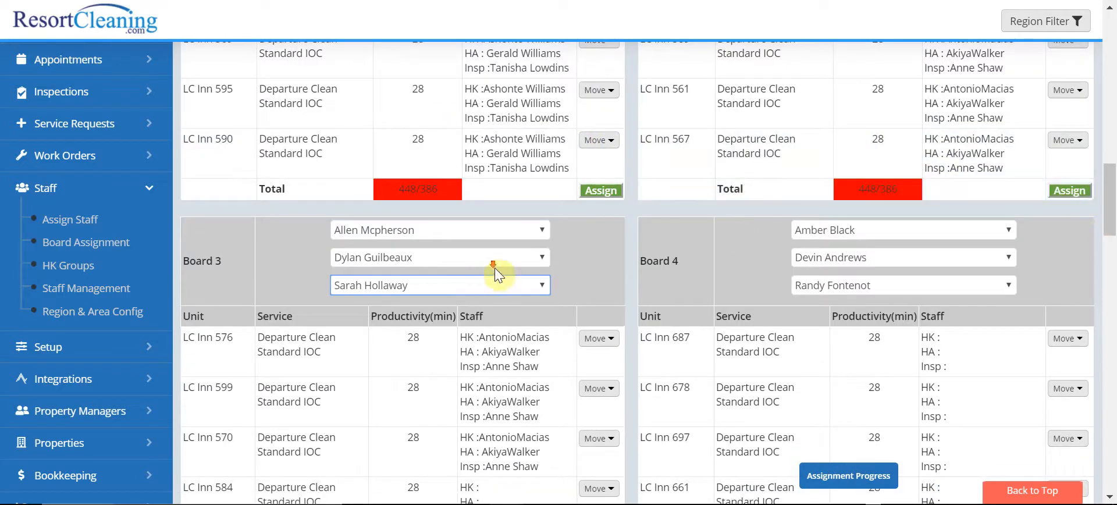
pyautogui.scroll(-10, 523, 271)
pyautogui.click(603, 209)
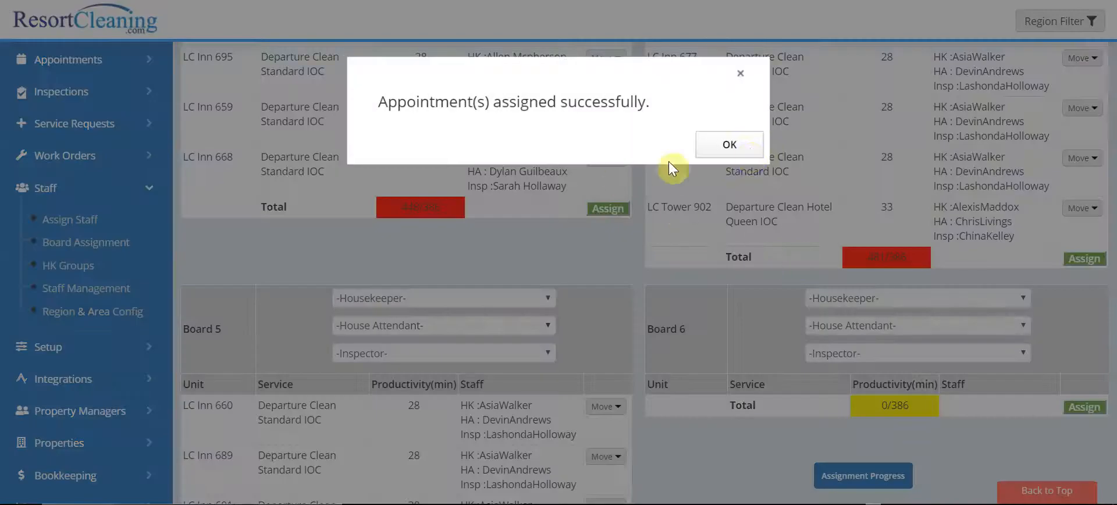
pyautogui.click(725, 142)
# Step: Assign Board 4's appointments to its selected staff, dismiss the confirmation and check the staff entries on both boards
pyautogui.scroll(-5, 992, 233)
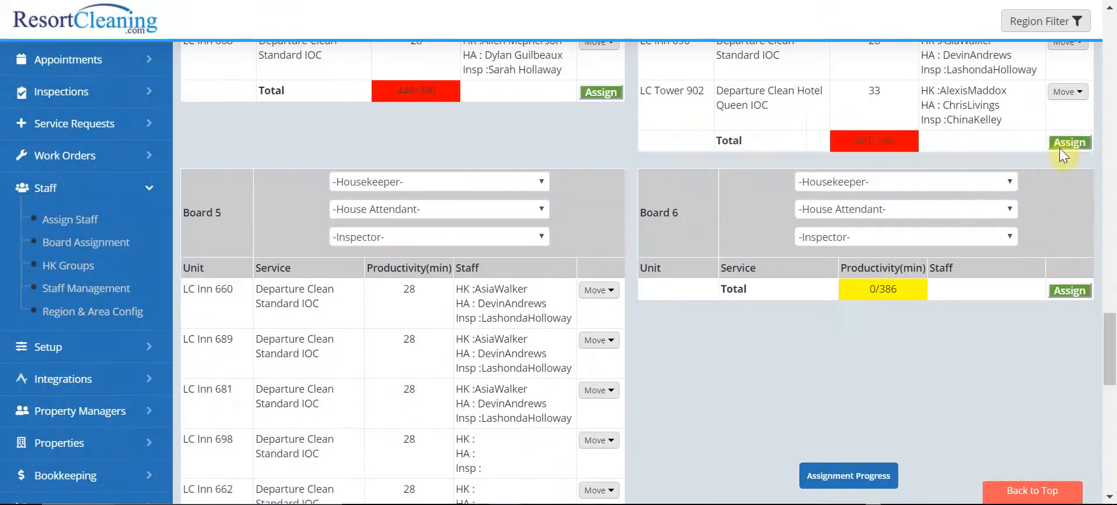
pyautogui.click(1065, 144)
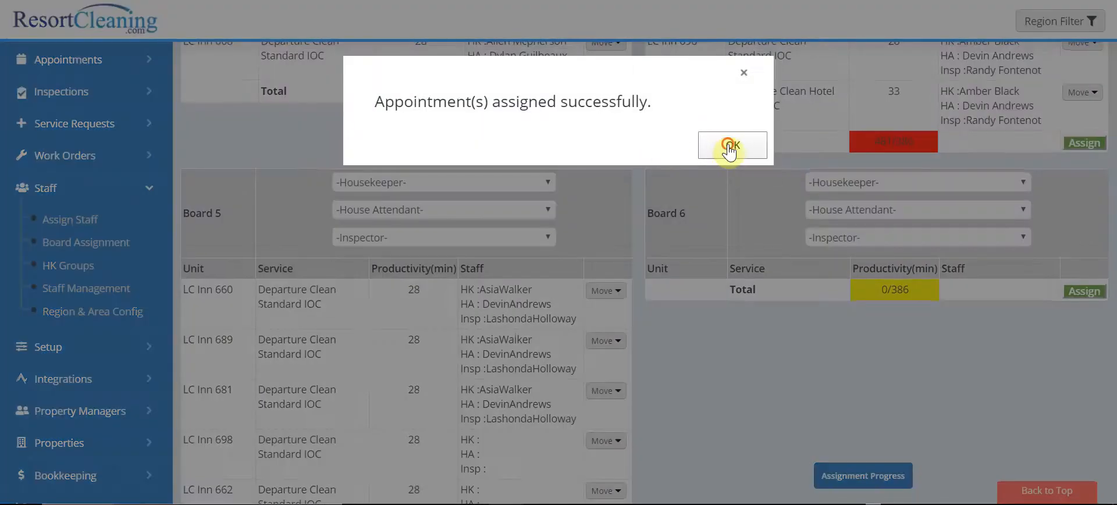
pyautogui.click(724, 143)
pyautogui.scroll(5, 843, 198)
pyautogui.scroll(-20, 734, 190)
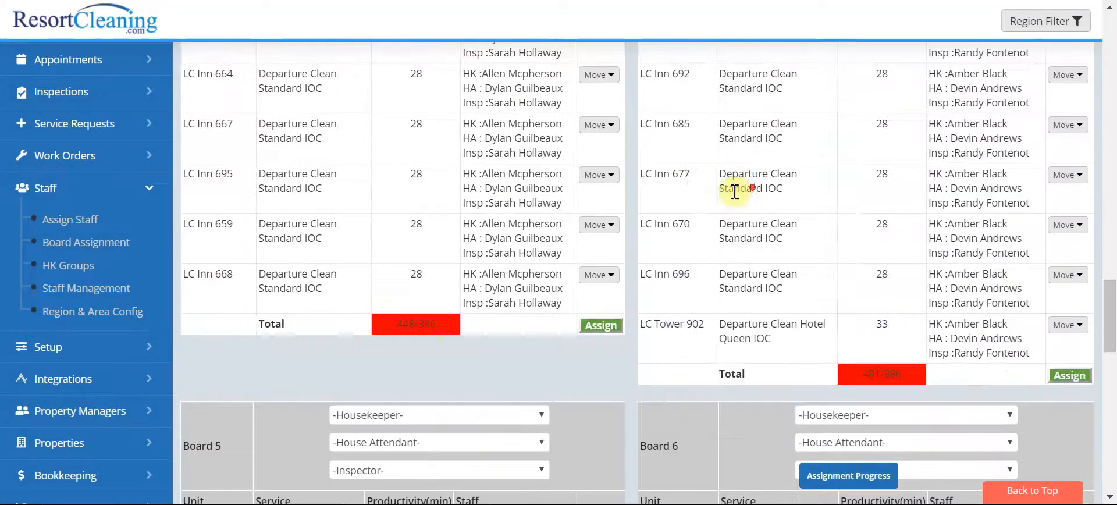
pyautogui.scroll(4, 465, 152)
pyautogui.scroll(6, 460, 150)
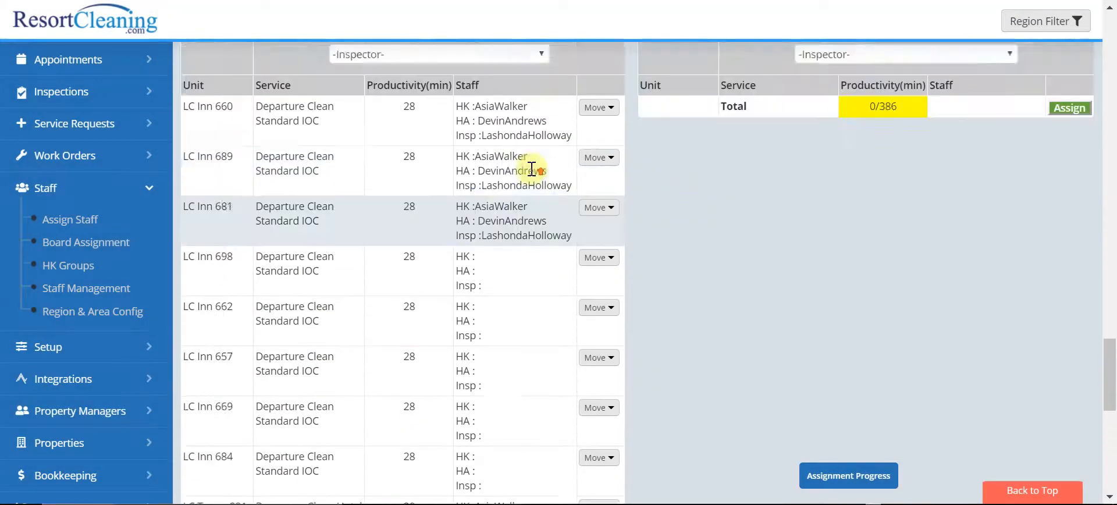
# Step: Choose a housekeeper, a house attendant and an inspector for Board 5
pyautogui.scroll(-11, 442, 244)
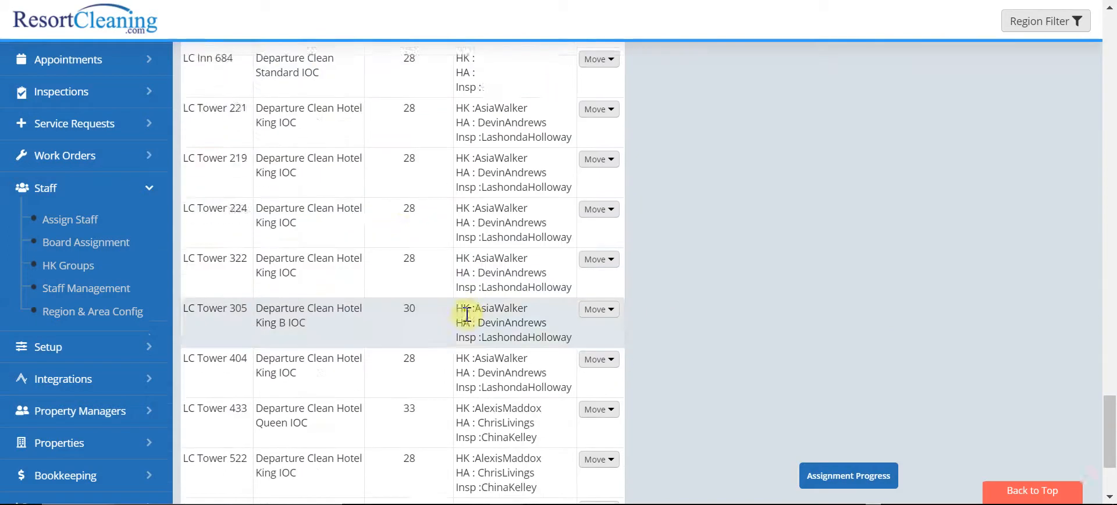
pyautogui.scroll(14, 461, 312)
pyautogui.scroll(1, 417, 267)
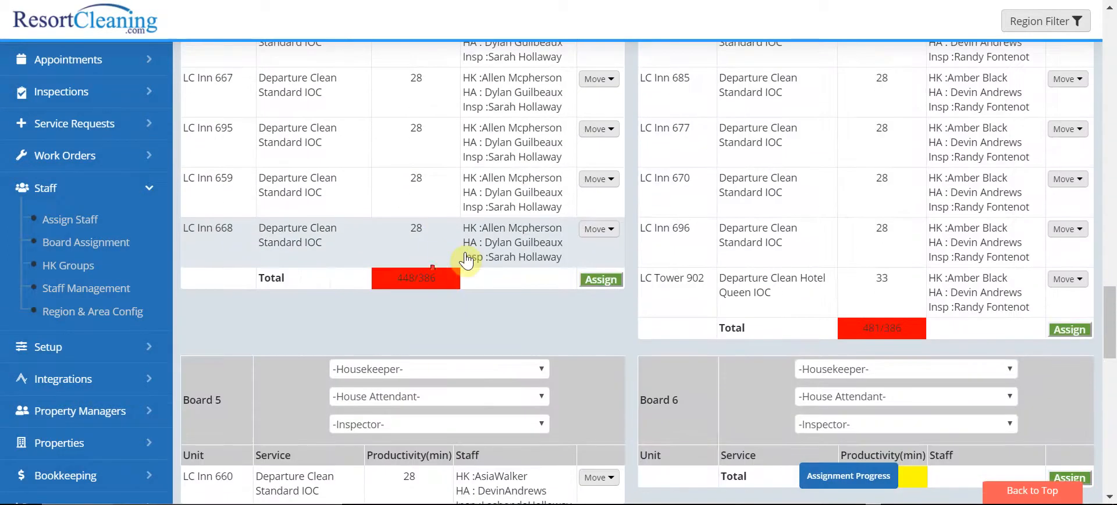
pyautogui.scroll(-2, 419, 273)
pyautogui.click(407, 262)
pyautogui.click(406, 203)
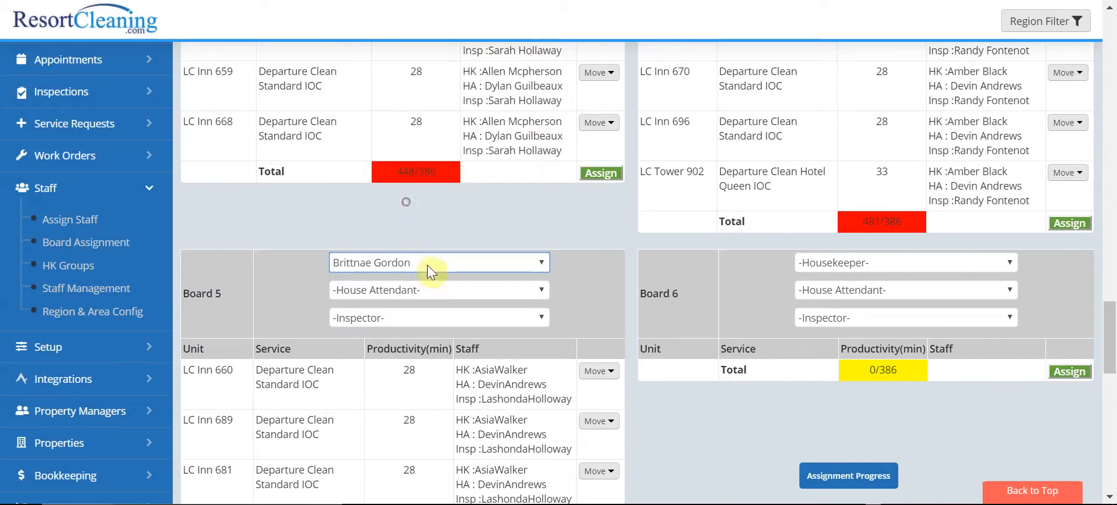
pyautogui.click(420, 291)
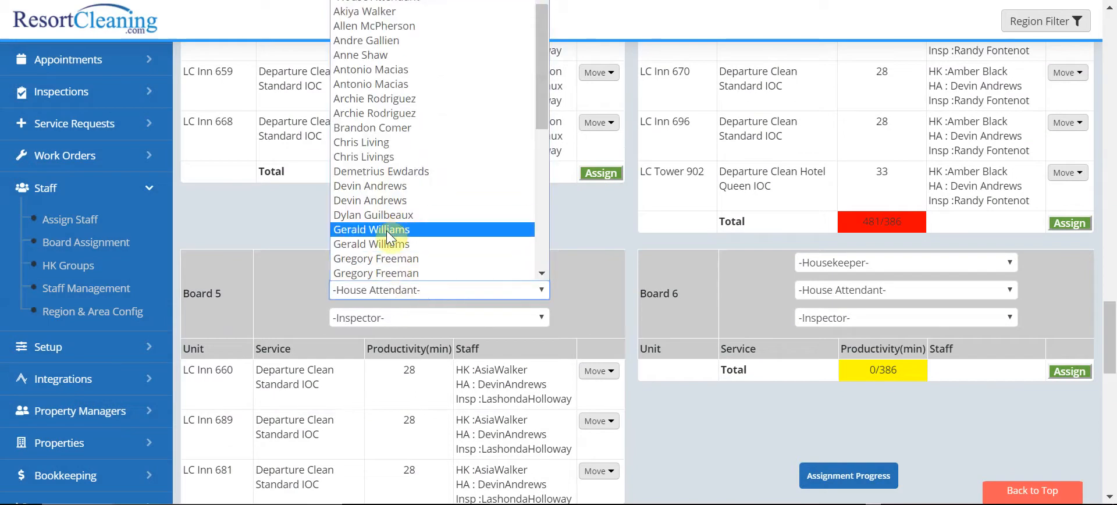
pyautogui.click(395, 171)
pyautogui.click(386, 323)
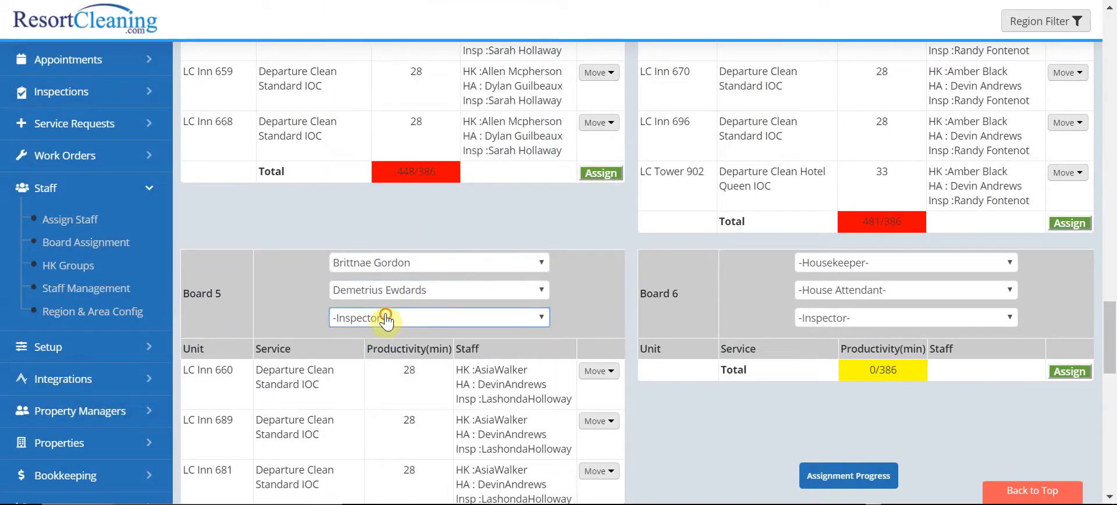
pyautogui.click(375, 452)
# Step: Assign Board 5's appointments to its selected staff and dismiss the confirmation
pyautogui.scroll(-10, 576, 262)
pyautogui.click(604, 408)
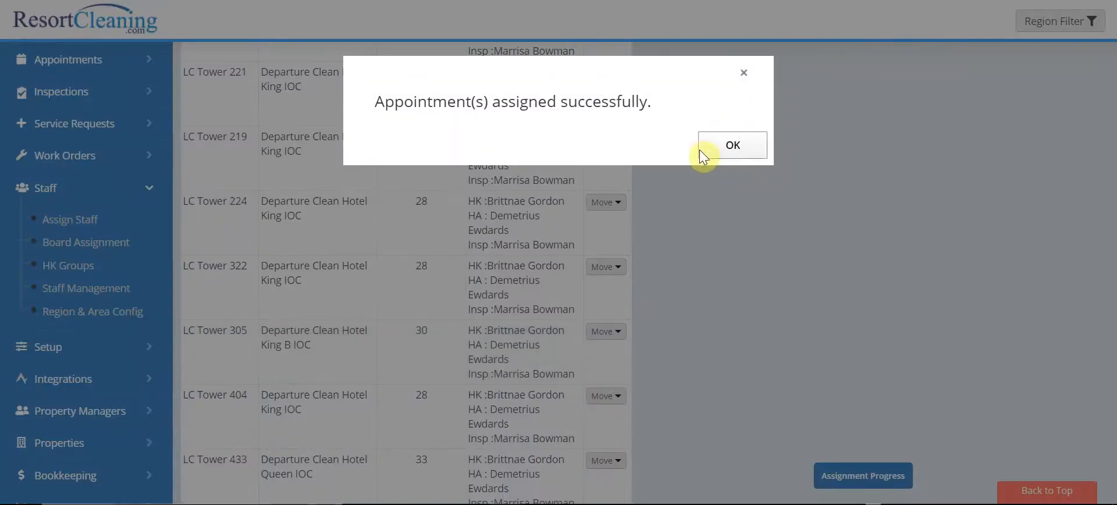
pyautogui.click(733, 145)
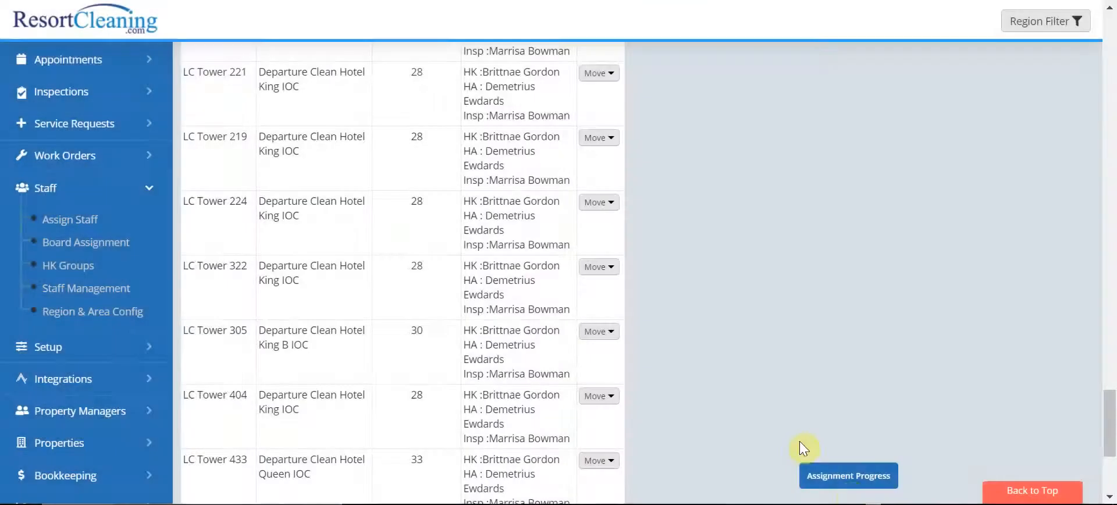
# Step: Review the Assignment Progress of house attendants, housekeepers and inspectors against their targets, including the full housekeeper list, and close the overview
pyautogui.click(858, 476)
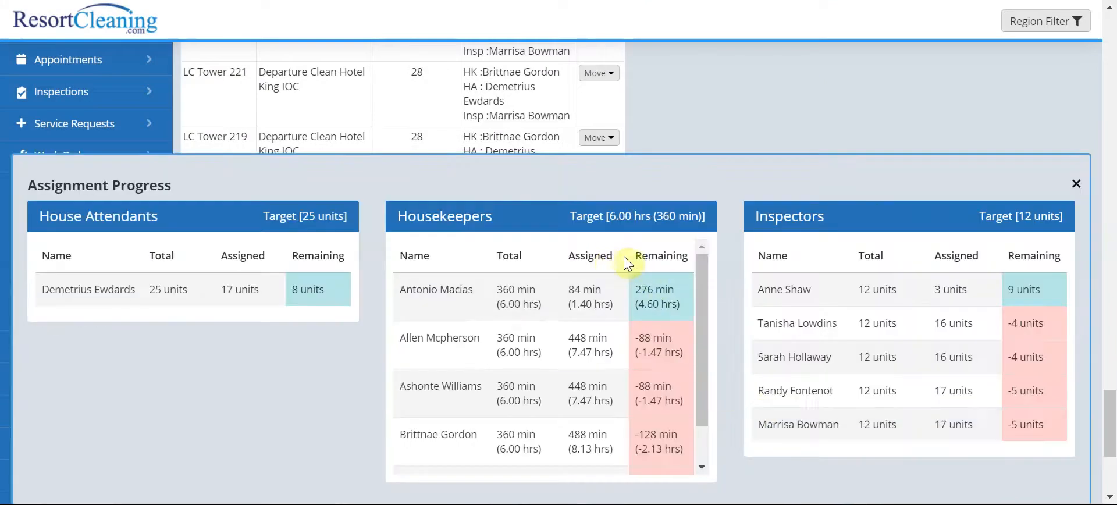
pyautogui.scroll(-3, 488, 307)
pyautogui.scroll(2, 494, 308)
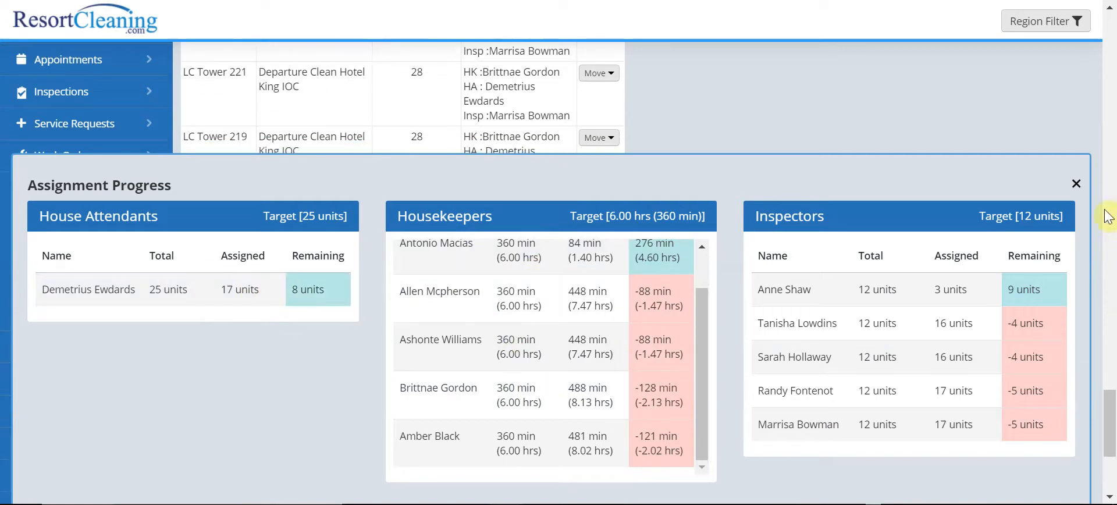
pyautogui.click(1075, 183)
# Step: Open the Status Center and examine the staff assigned to each appointment for 08 April 2020
pyautogui.scroll(2, 427, 235)
pyautogui.scroll(15, 428, 236)
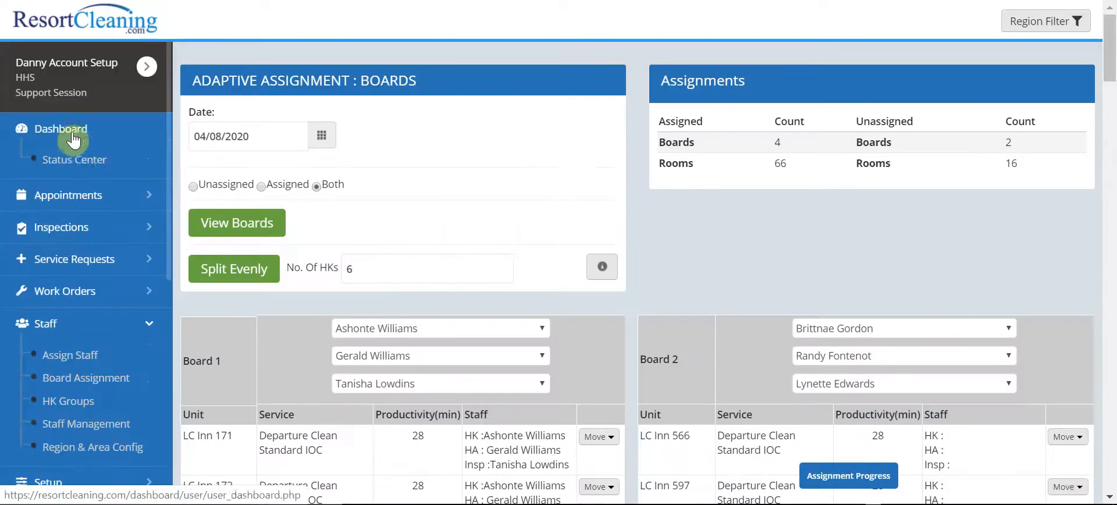
pyautogui.click(73, 158)
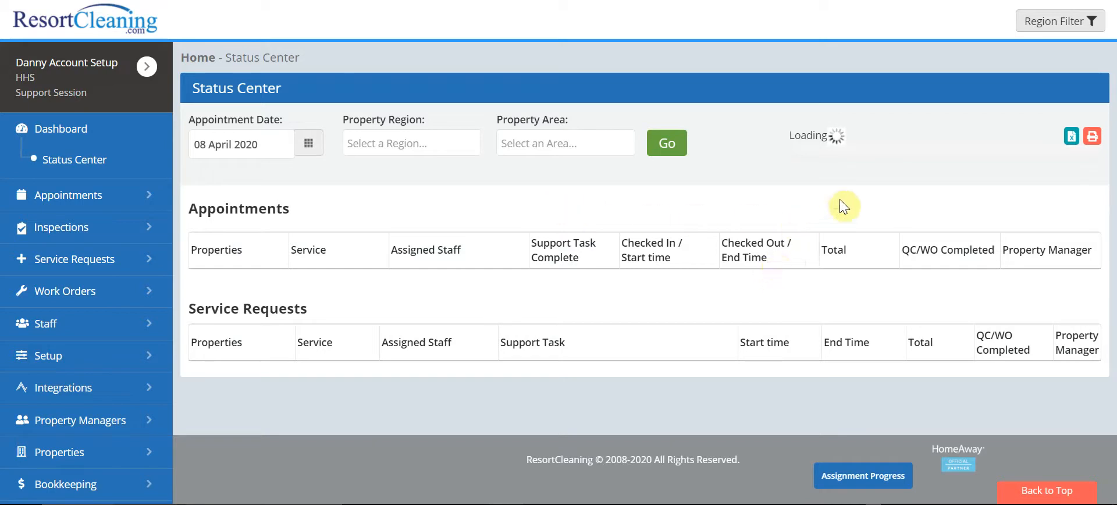
pyautogui.scroll(-5, 486, 279)
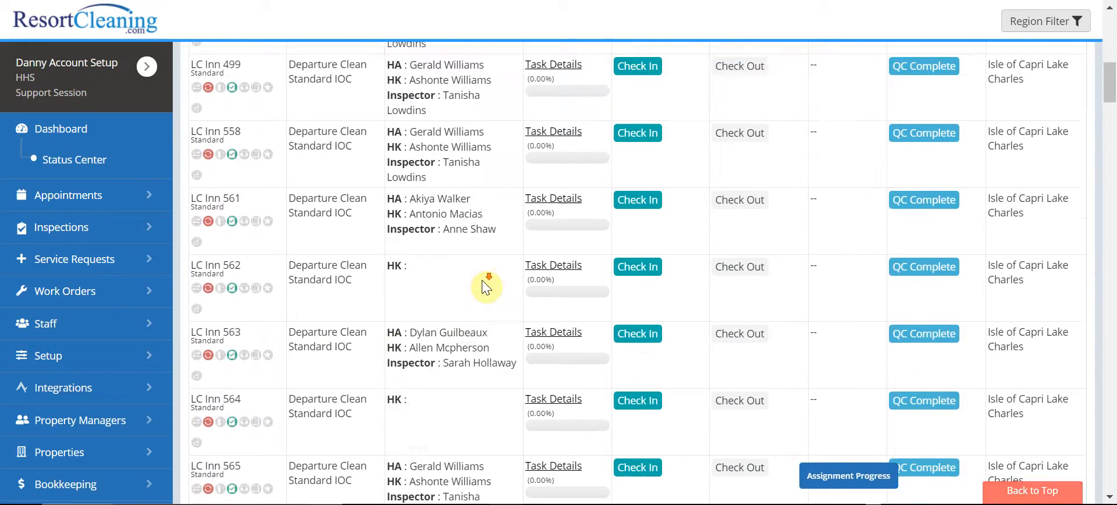
pyautogui.scroll(-3, 465, 293)
pyautogui.scroll(2, 445, 303)
pyautogui.scroll(8, 515, 243)
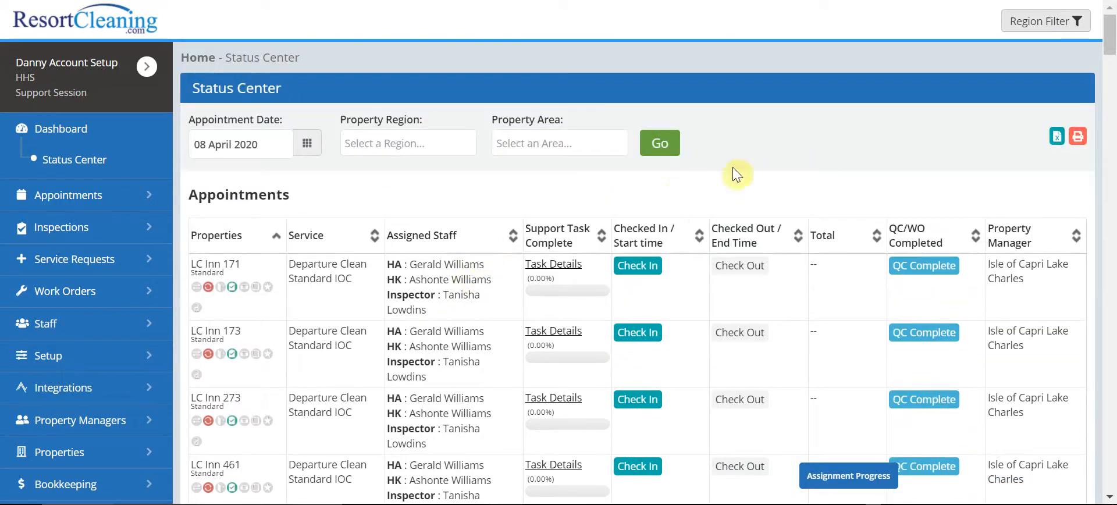
# Step: Reopen Board Assignment and view only the unassigned boards, looking through the units still without staff
pyautogui.click(70, 353)
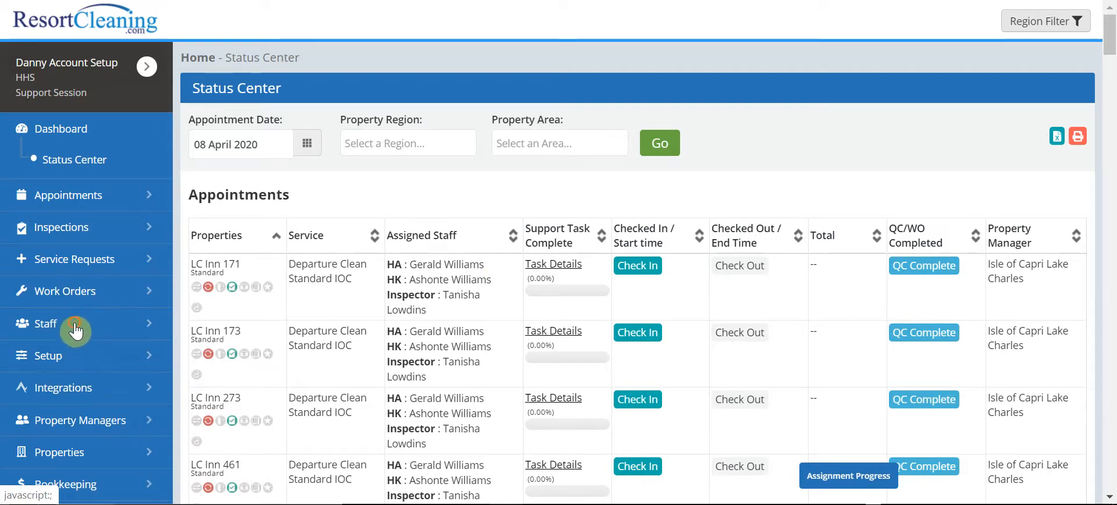
pyautogui.click(76, 331)
pyautogui.click(93, 373)
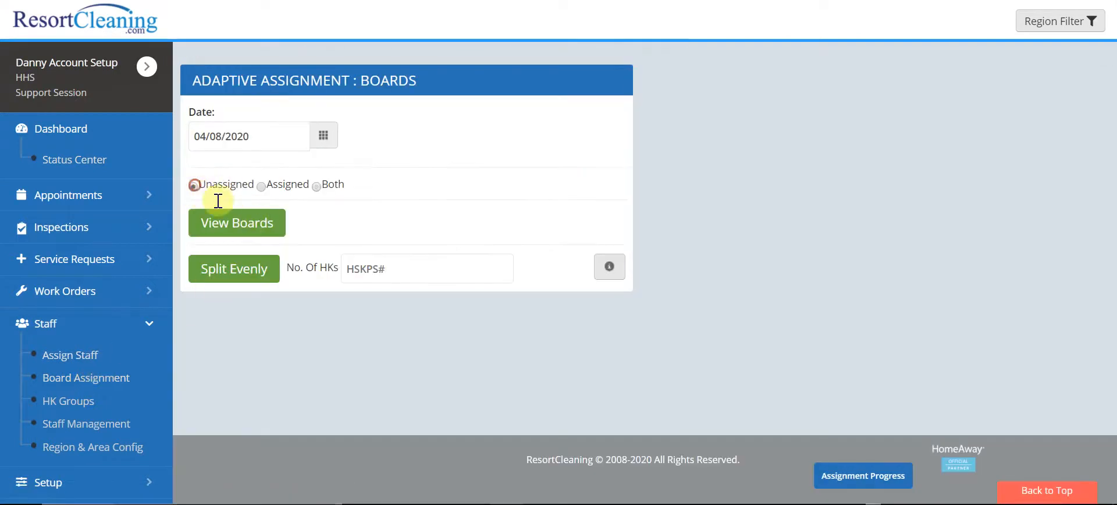
pyautogui.click(225, 229)
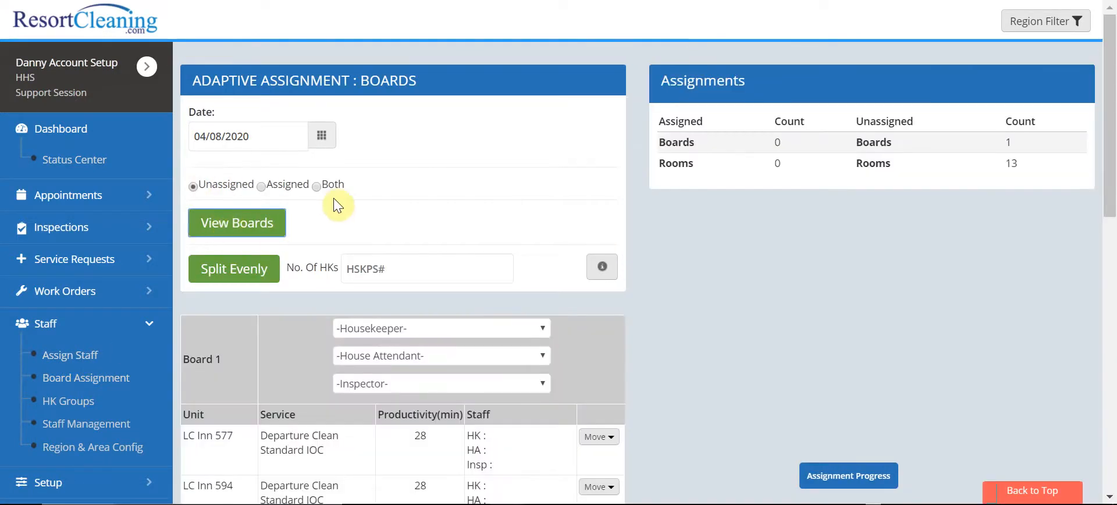
pyautogui.scroll(-10, 424, 341)
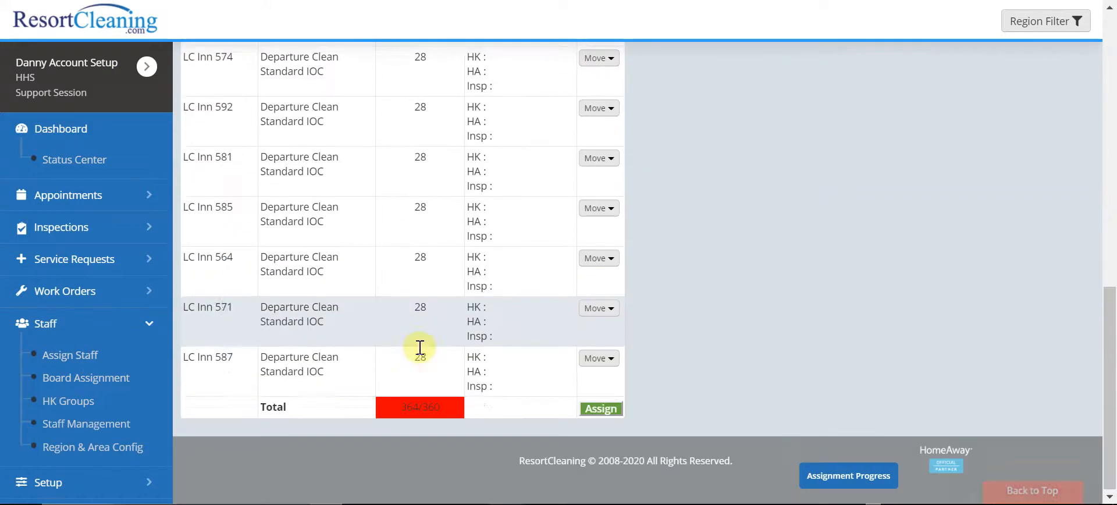
pyautogui.scroll(10, 418, 349)
# Step: View only the assigned boards and look through their units and staff entries
pyautogui.click(261, 186)
pyautogui.click(273, 235)
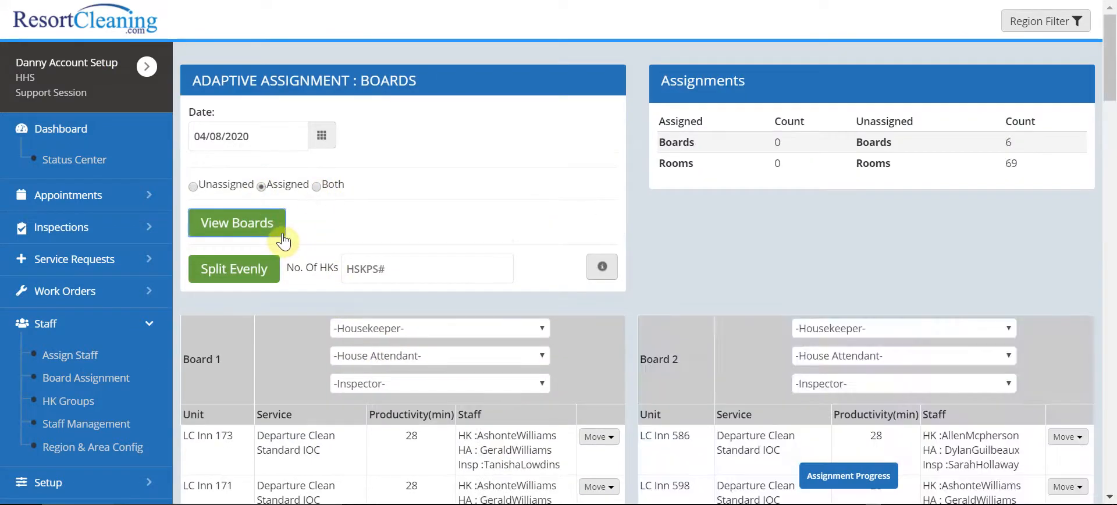
pyautogui.scroll(-7, 584, 280)
pyautogui.scroll(-12, 665, 343)
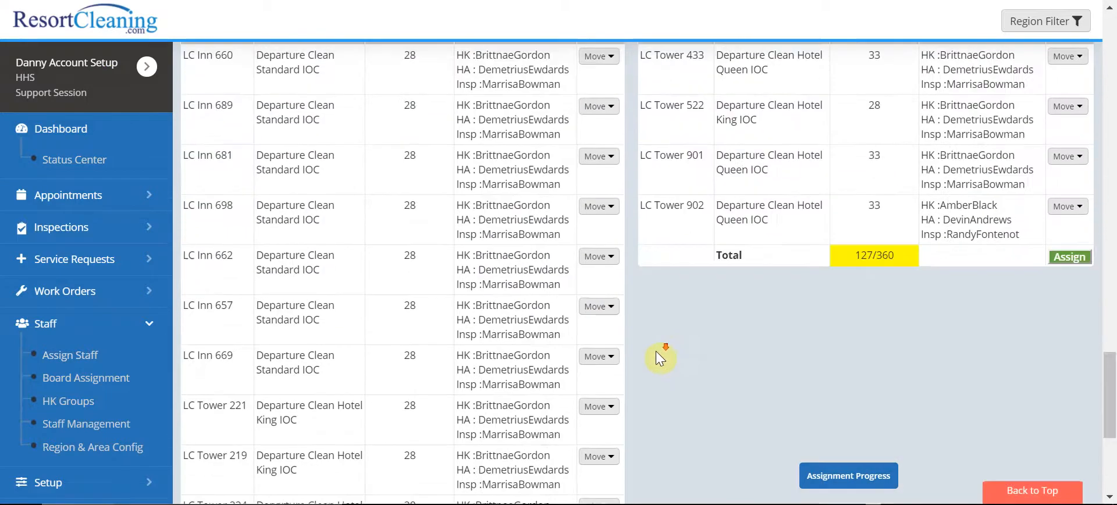
pyautogui.scroll(20, 600, 354)
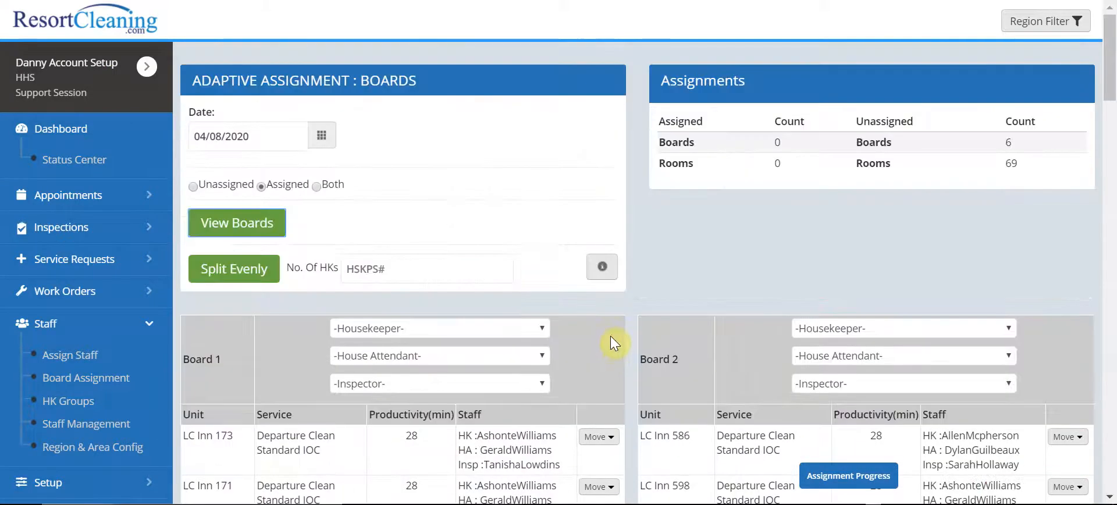